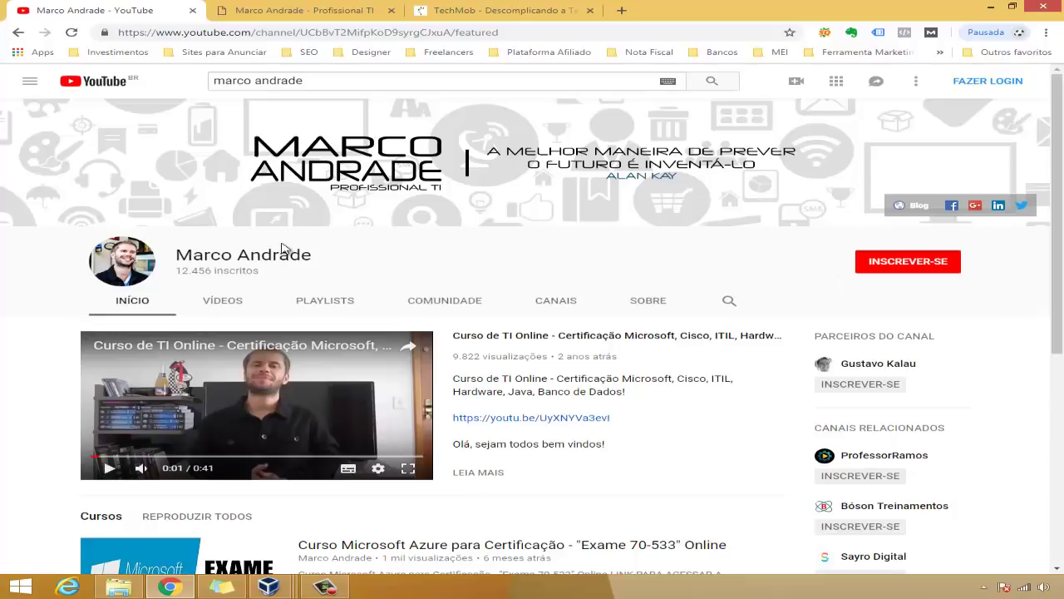
# Browse the instructor's IT website and look through the articles on the TechMob home page.
pyautogui.click(298, 11)
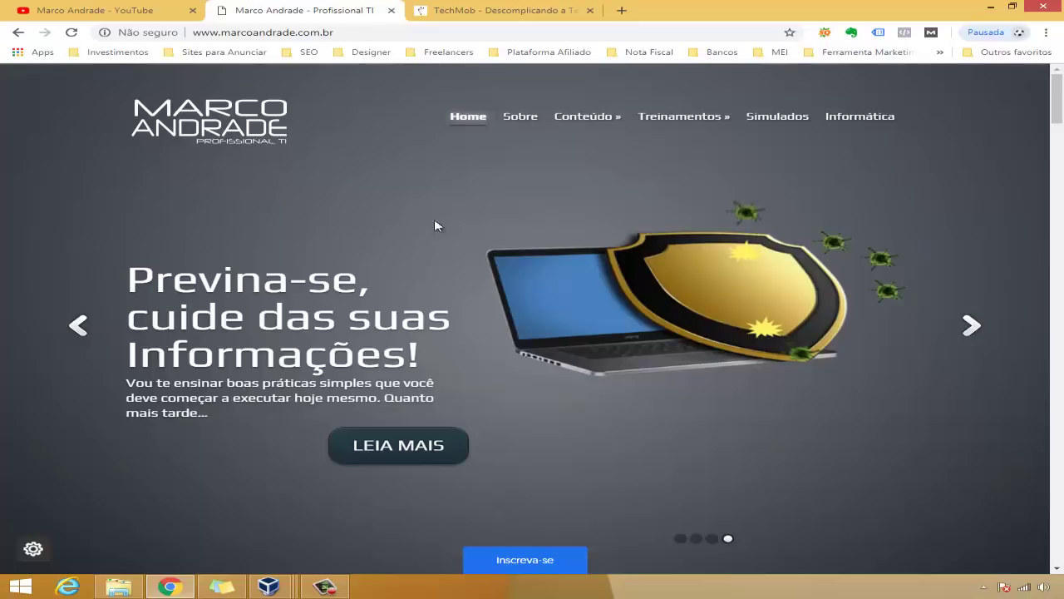
pyautogui.moveTo(662, 133)
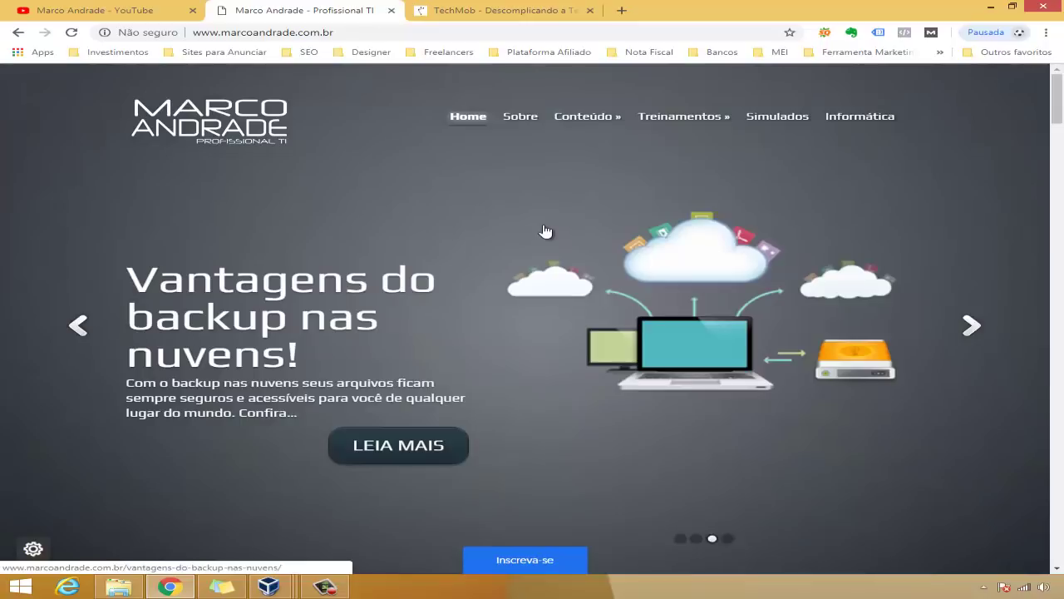
pyautogui.hotkey('ctrl', 'Tab')
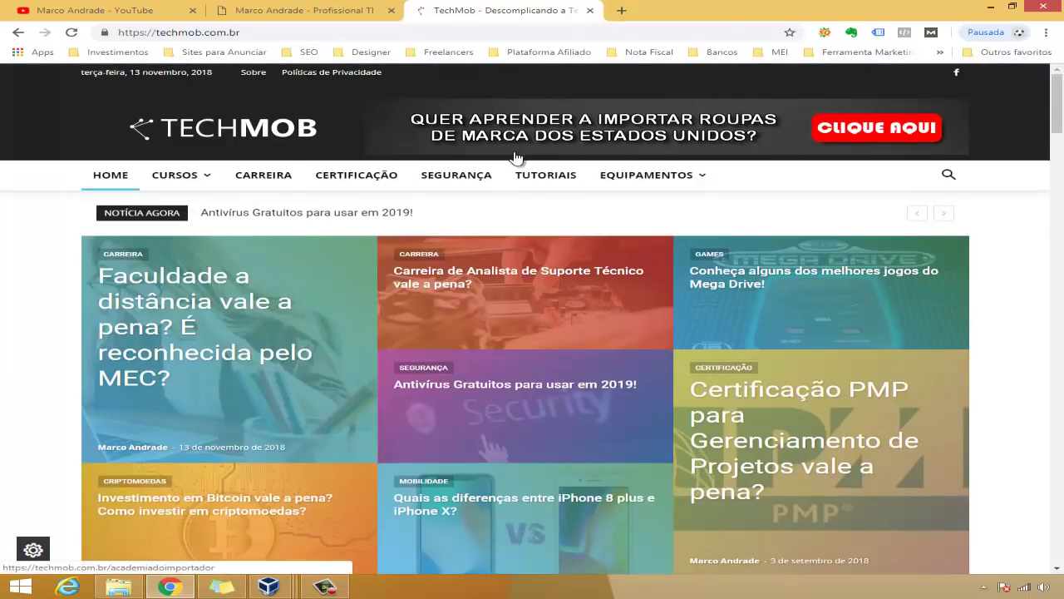
pyautogui.scroll(-6, 515, 157)
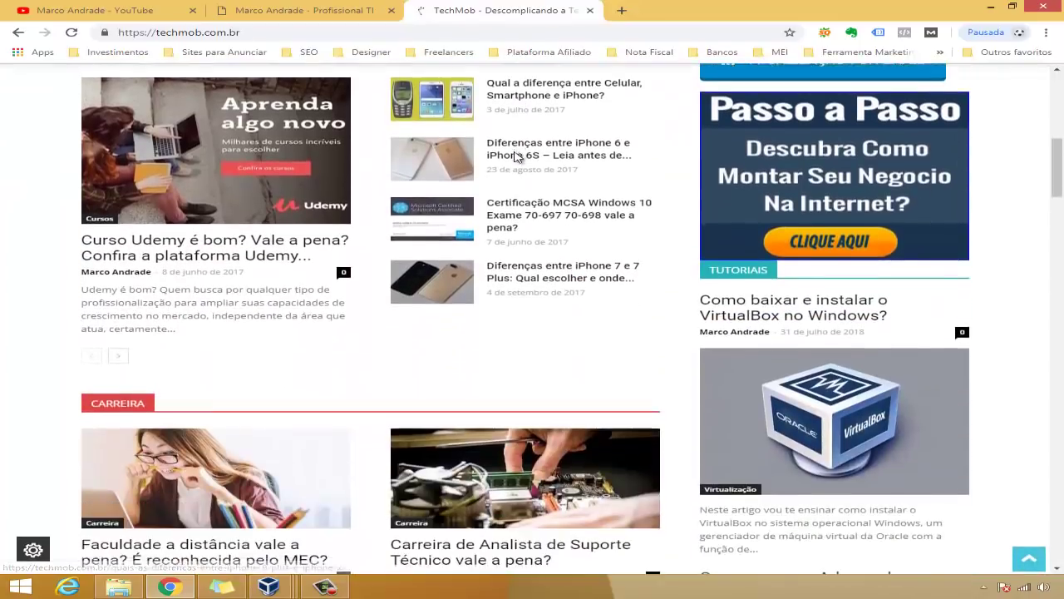
pyautogui.scroll(-8, 515, 156)
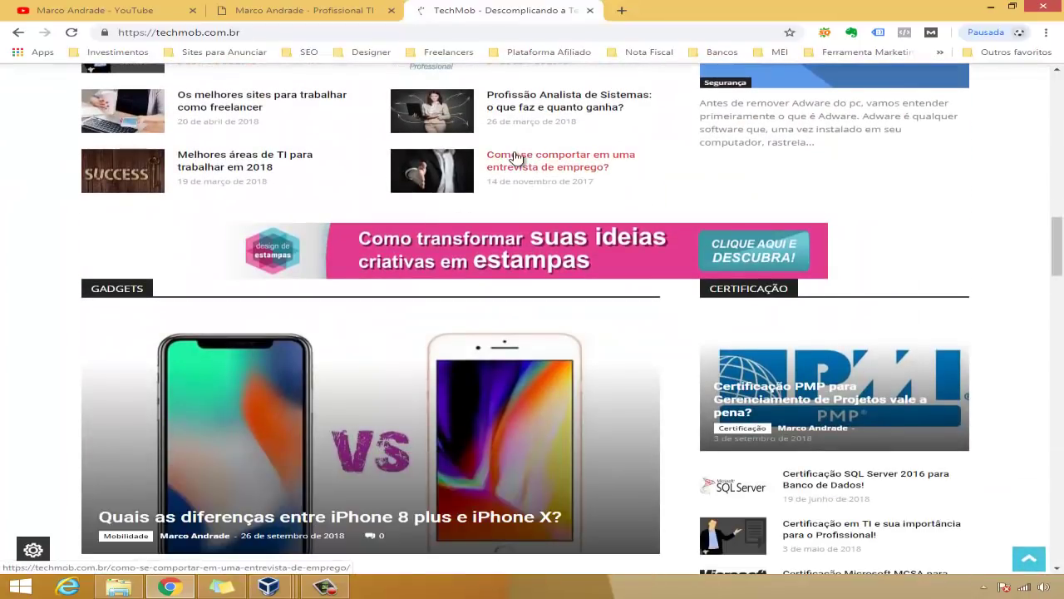
# Switch to VirtualBox, view the Windows 8 machine and bring up the Windows 10 clone.
pyautogui.click(277, 589)
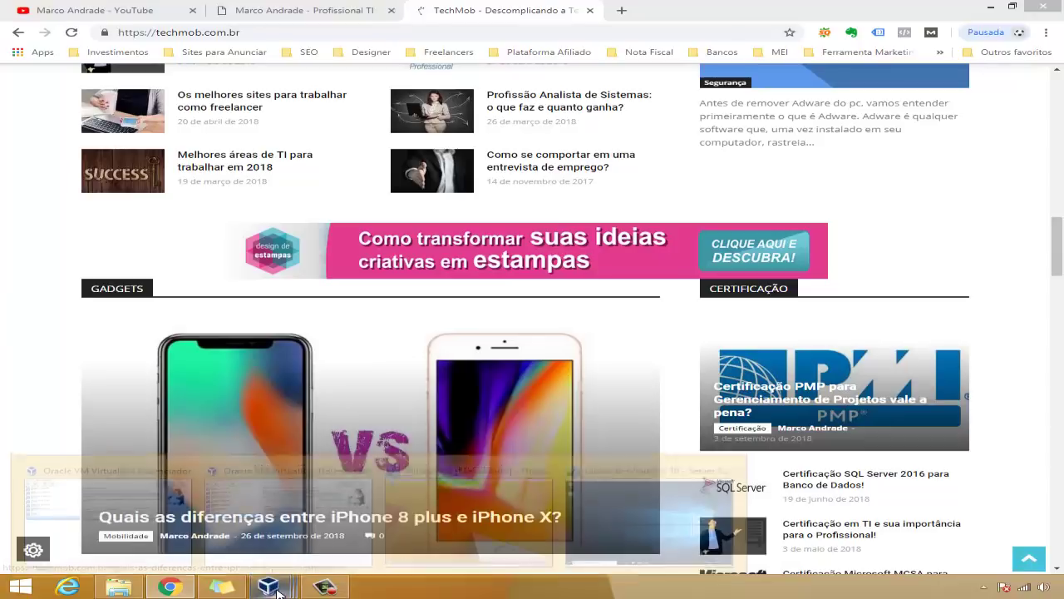
pyautogui.click(408, 538)
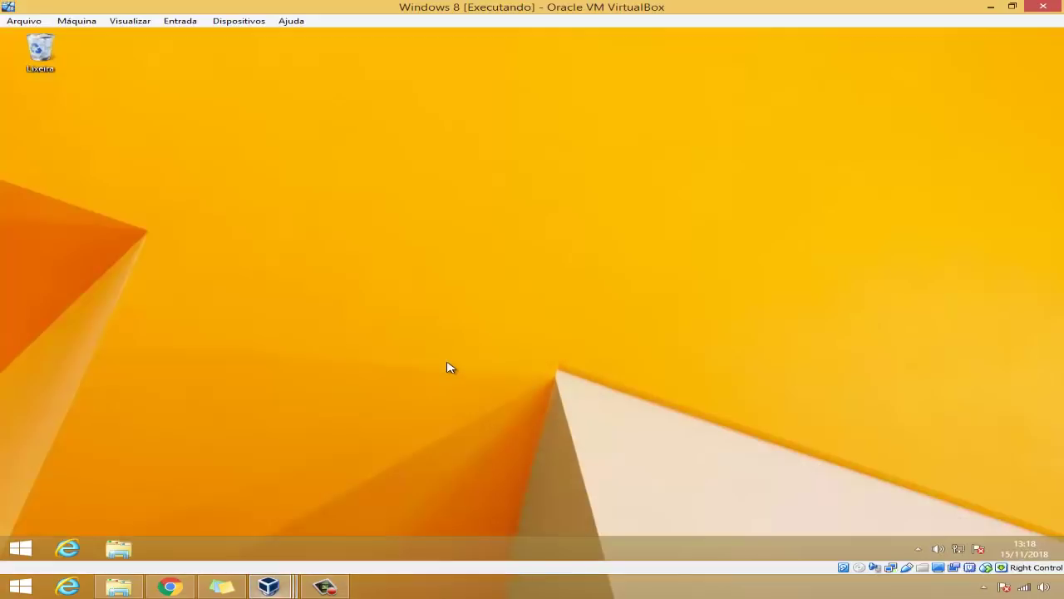
pyautogui.click(289, 586)
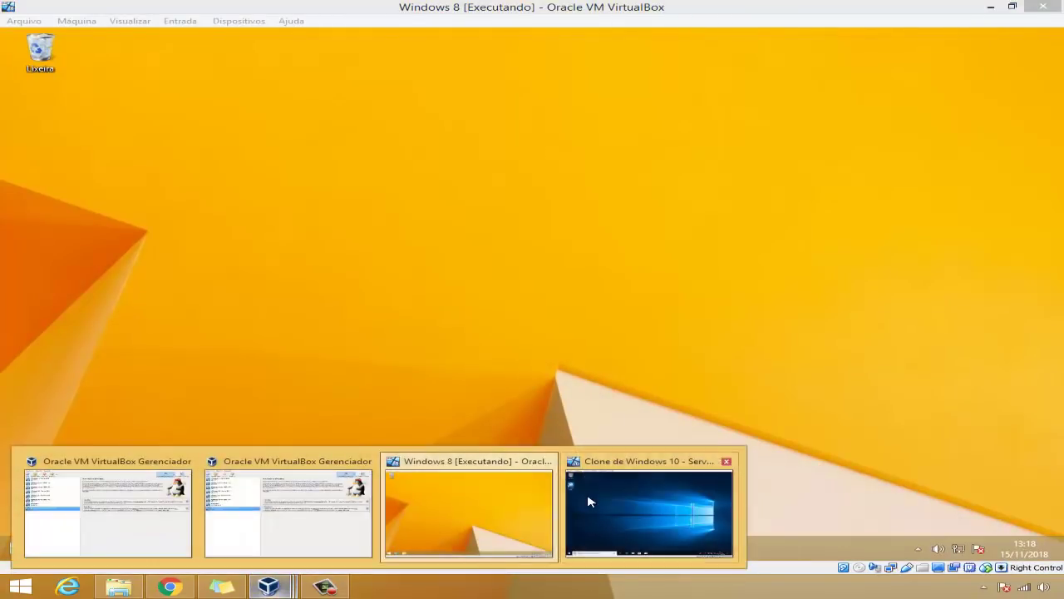
pyautogui.click(644, 508)
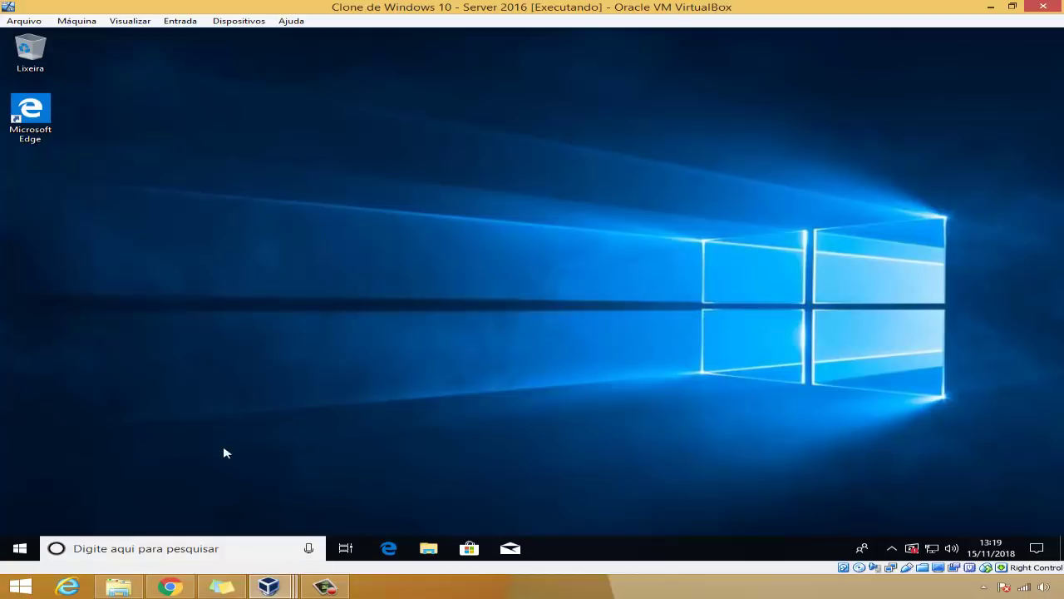
# Search Windows 10 for "painel", open the Control Panel and go to Dispositivos e Impressoras under Hardware e Sons.
pyautogui.click(155, 550)
pyautogui.write('pan')
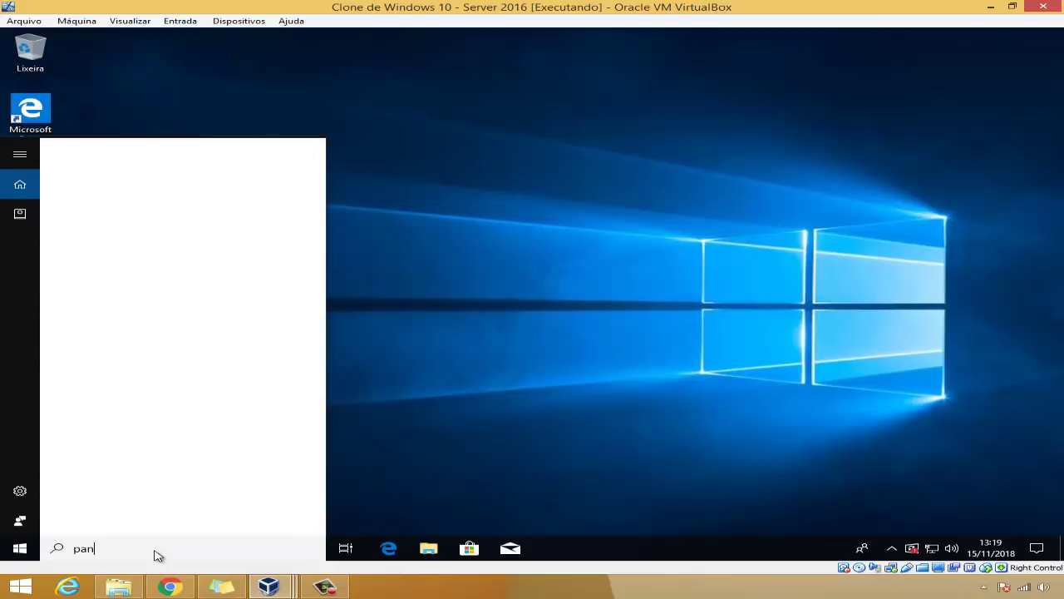
pyautogui.press('BackSpace')
pyautogui.write('inel')
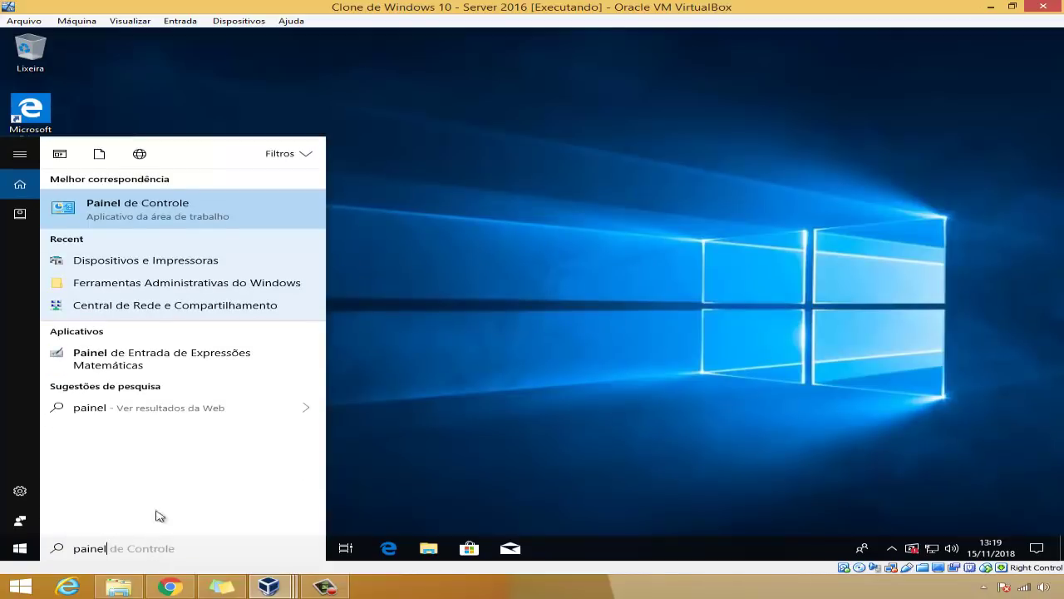
pyautogui.click(152, 217)
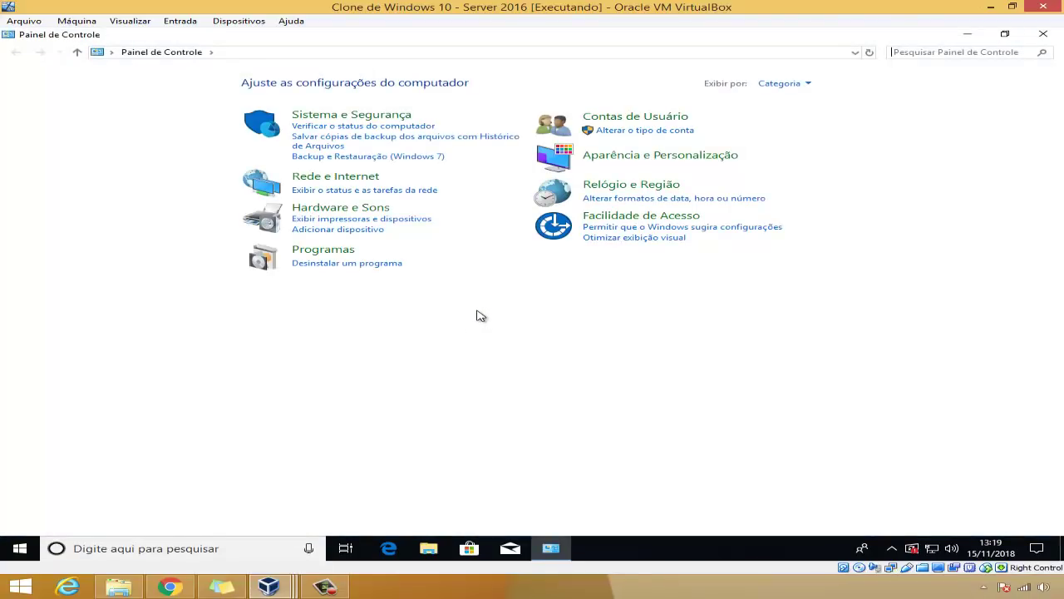
pyautogui.click(343, 208)
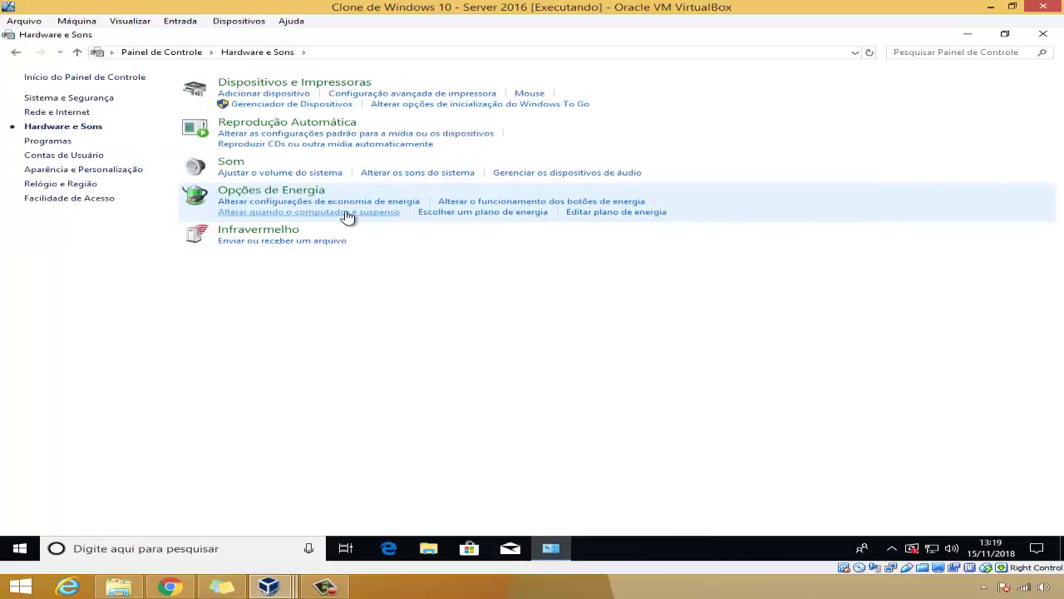
pyautogui.click(322, 86)
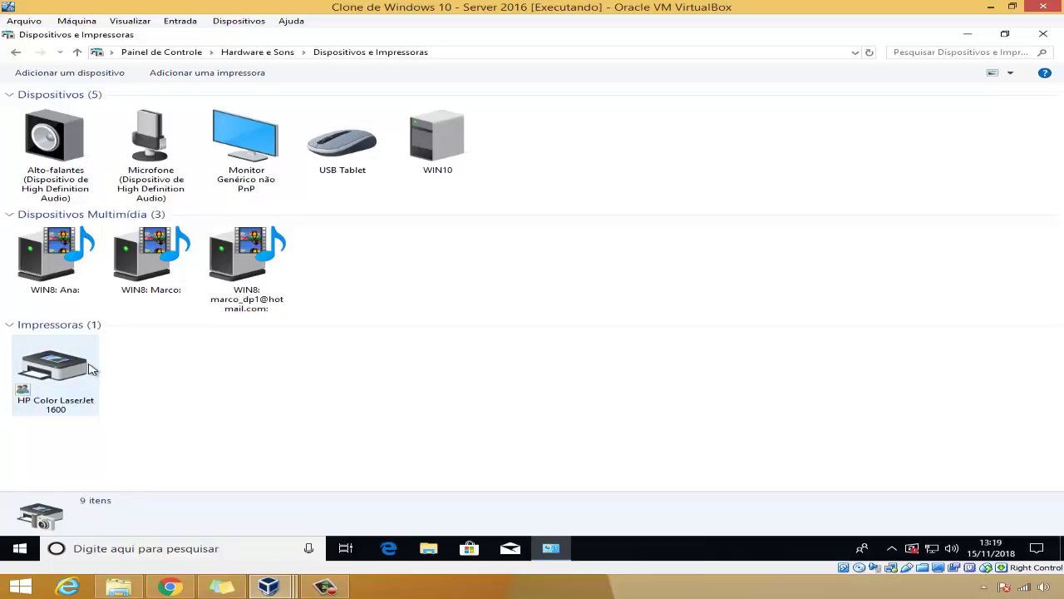
# Switch to the Windows 8 machine and open Dispositivos e Impressoras under Hardware e Sons in its Control Panel.
pyautogui.click(277, 588)
pyautogui.click(445, 525)
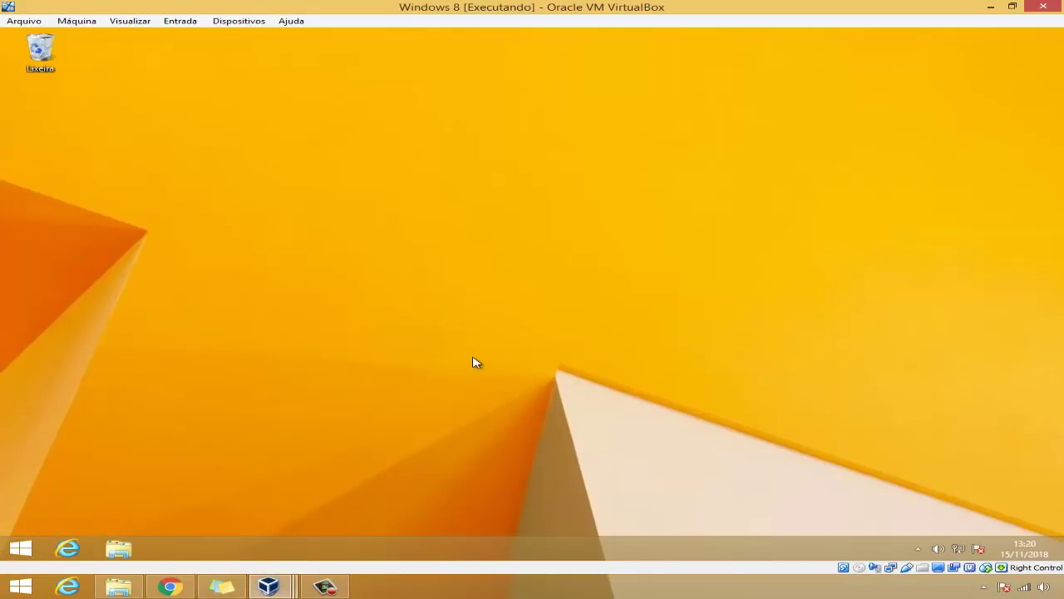
pyautogui.rightClick(19, 547)
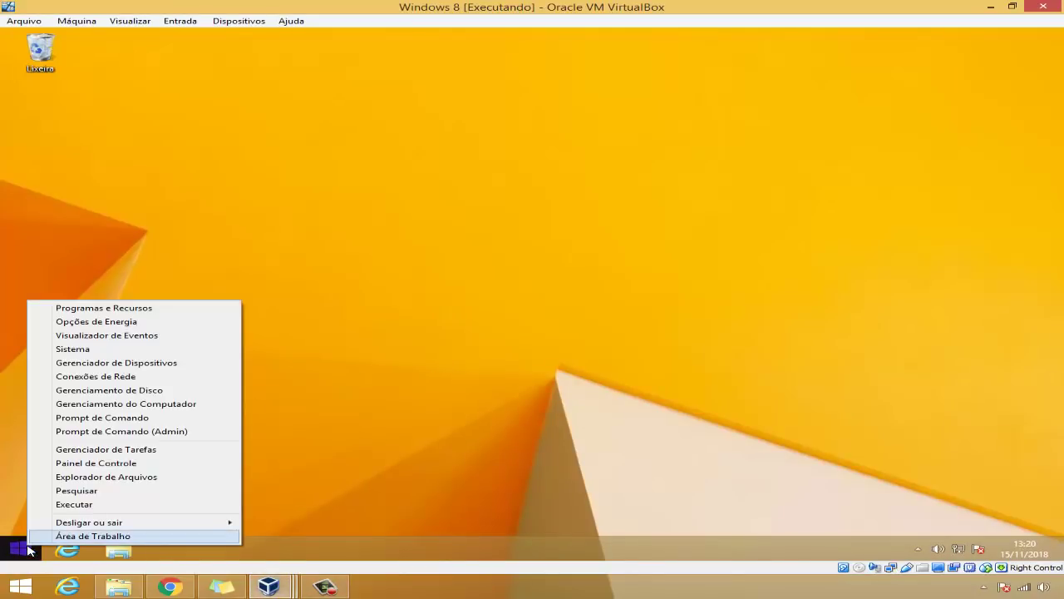
pyautogui.click(95, 464)
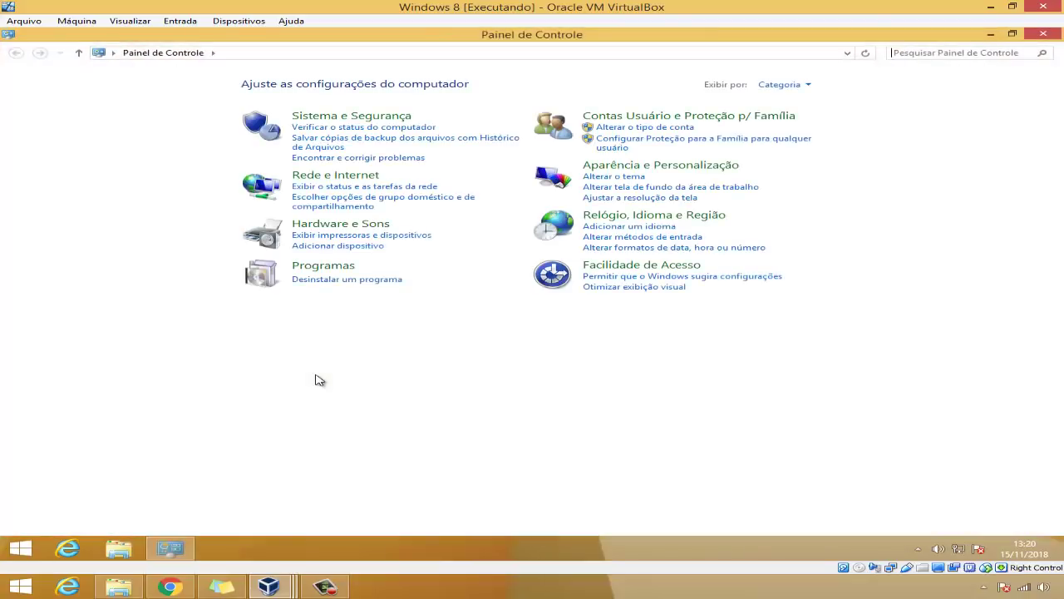
pyautogui.click(353, 224)
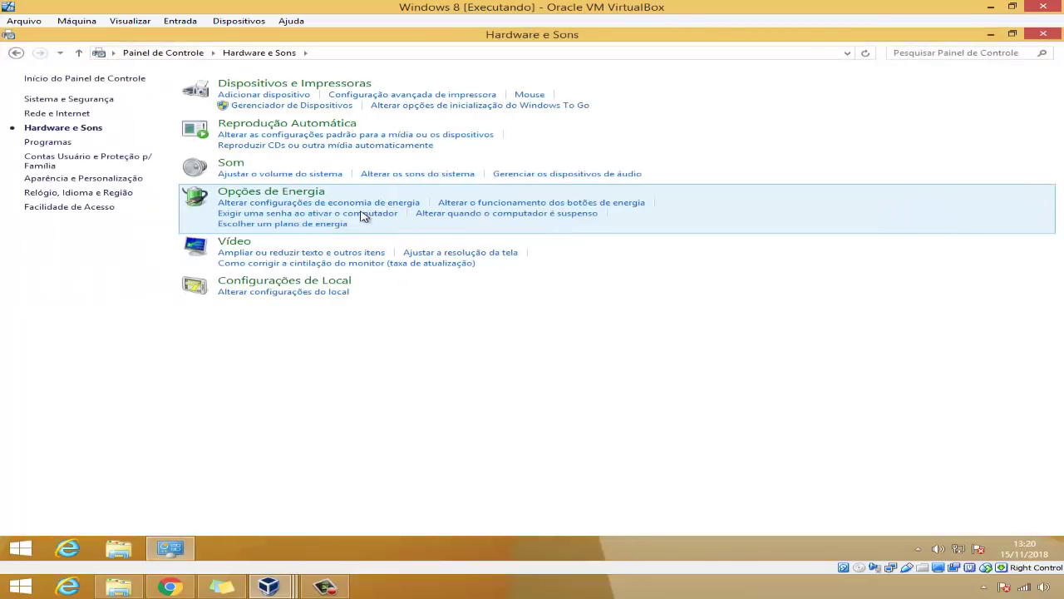
pyautogui.click(338, 83)
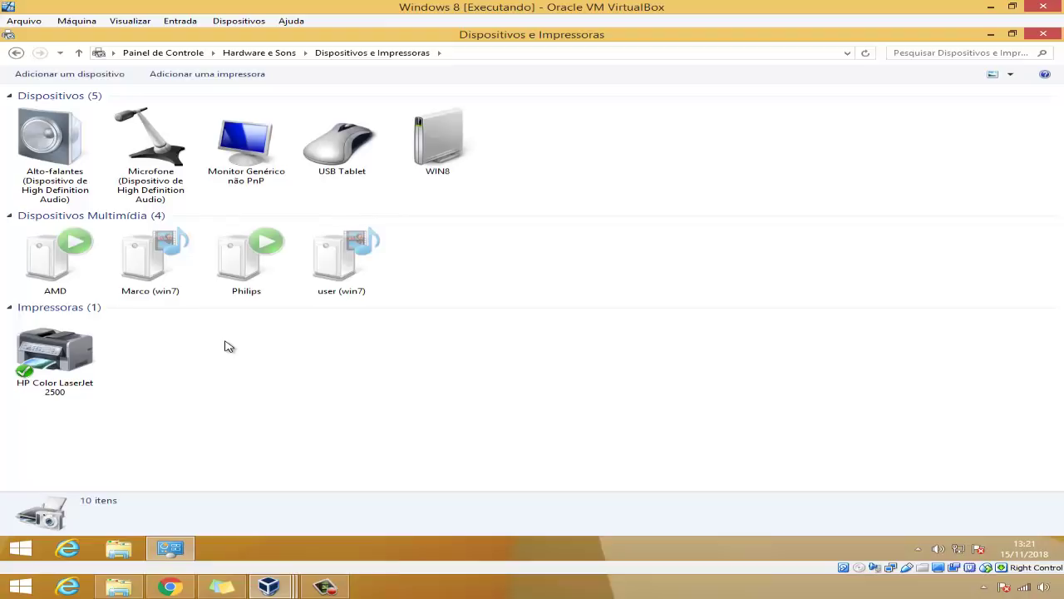
# Open the printer properties of the HP Color LaserJet 2500 and check its sharing settings.
pyautogui.rightClick(70, 351)
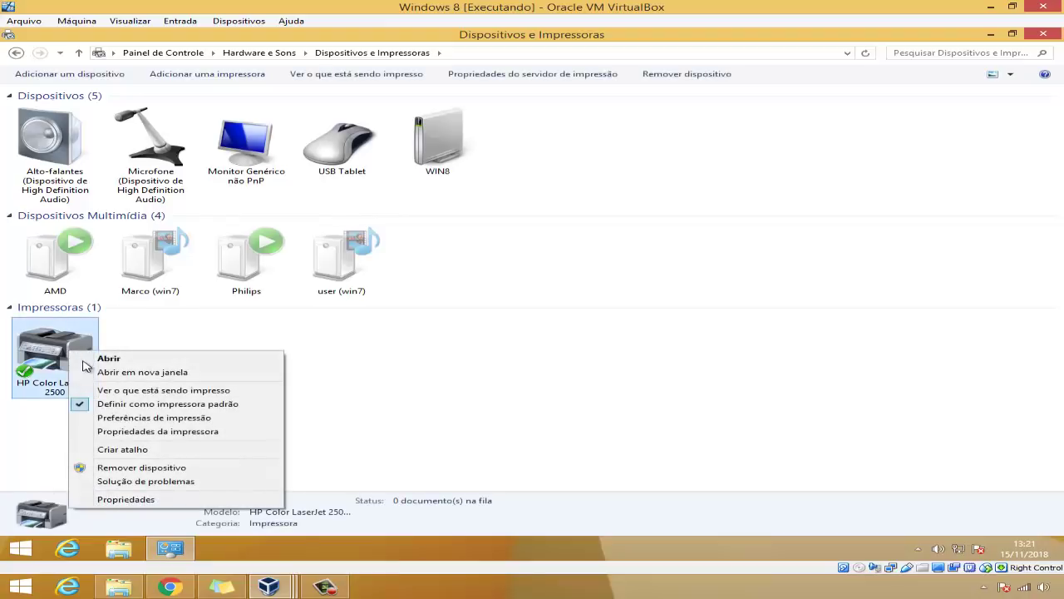
pyautogui.click(121, 431)
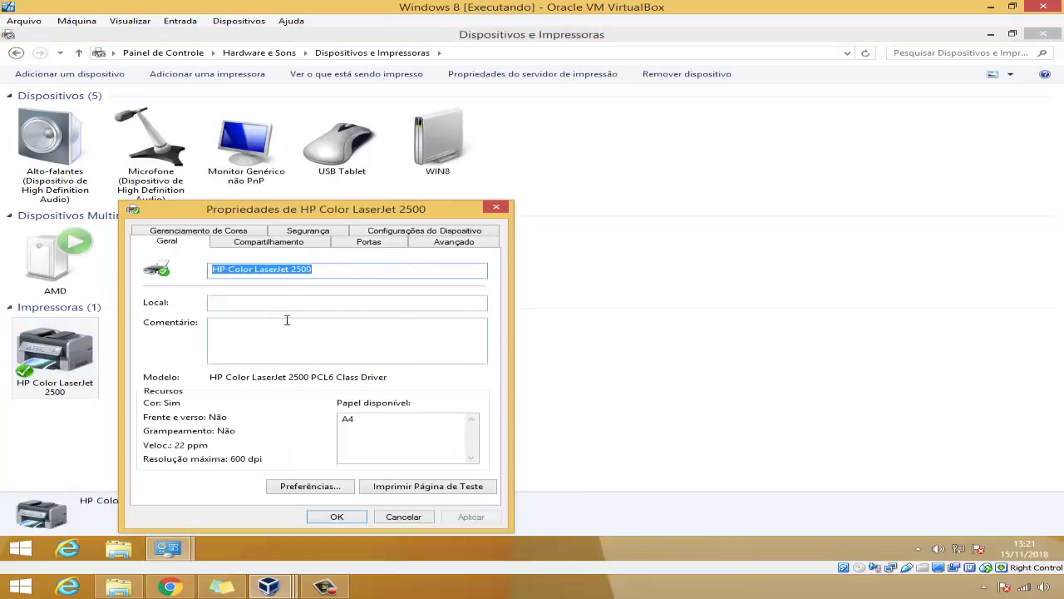
pyautogui.click(273, 245)
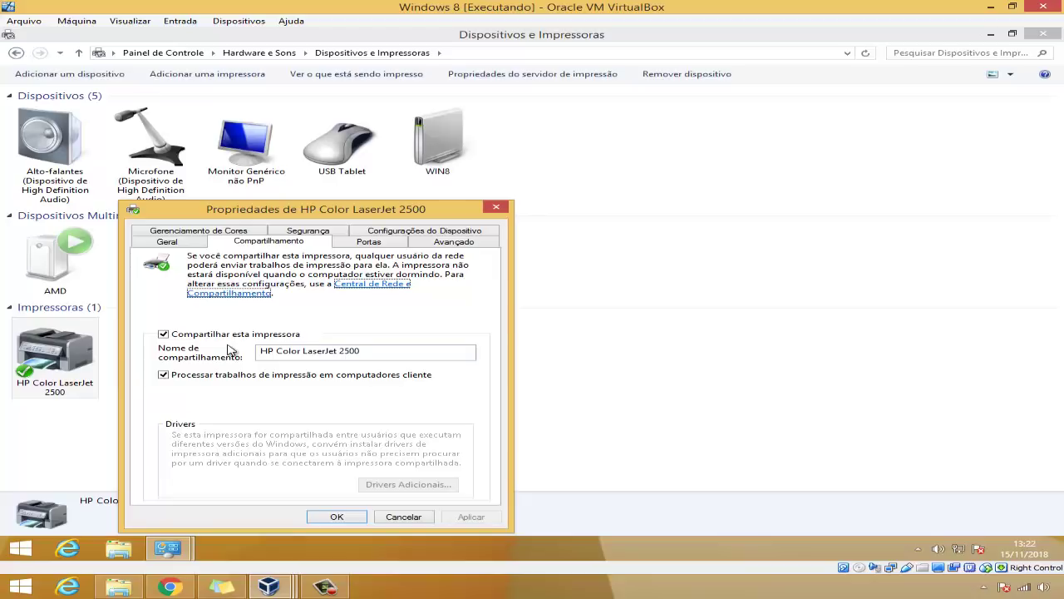
# Review the printer's security permissions for the creator owner, the local user, Administradores and Todos, and close the properties.
pyautogui.click(320, 231)
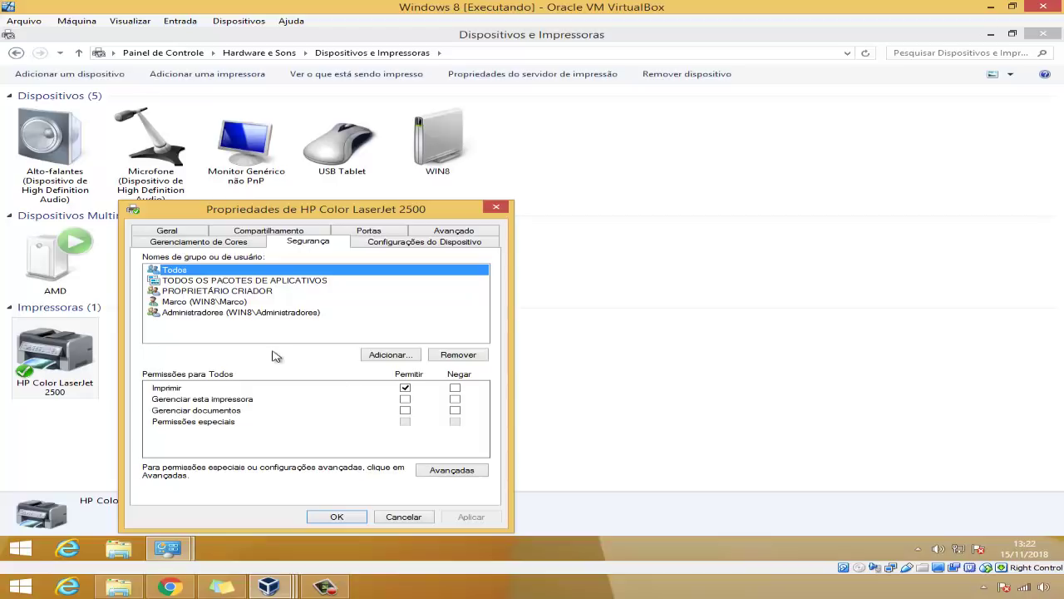
pyautogui.click(247, 292)
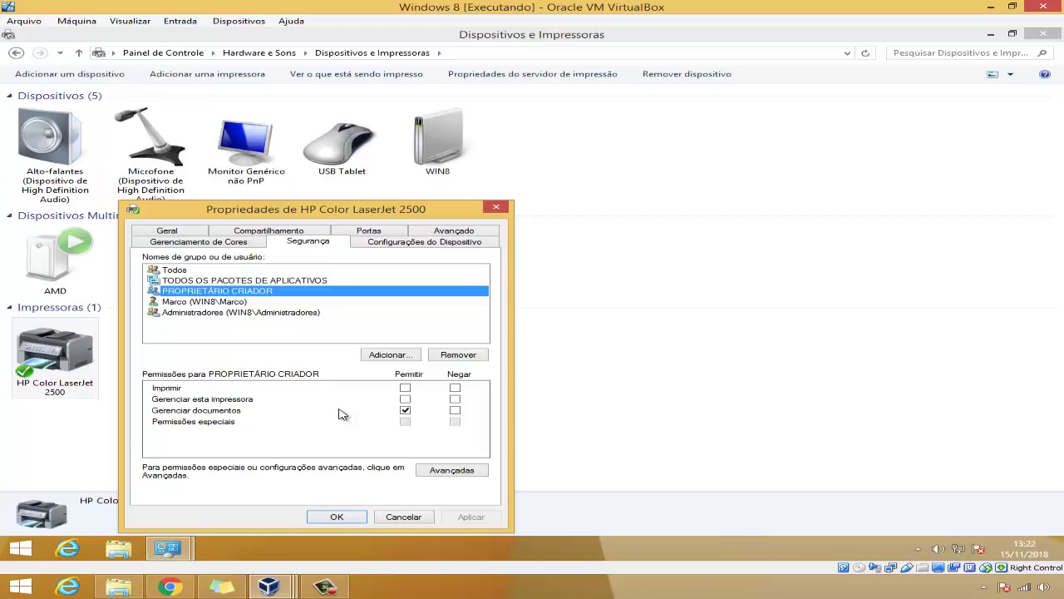
pyautogui.click(213, 303)
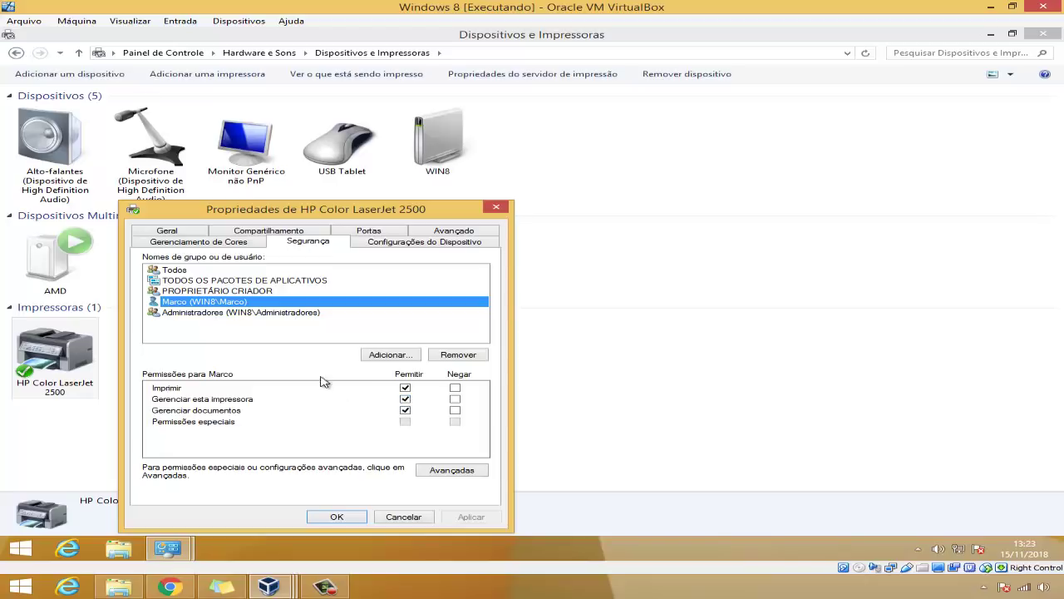
pyautogui.click(257, 316)
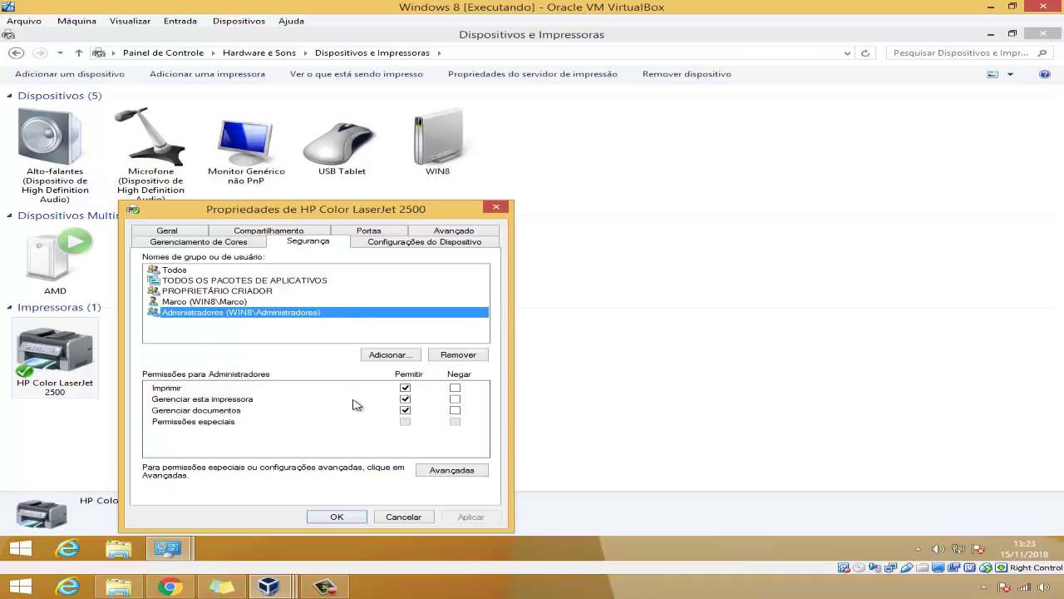
pyautogui.click(187, 271)
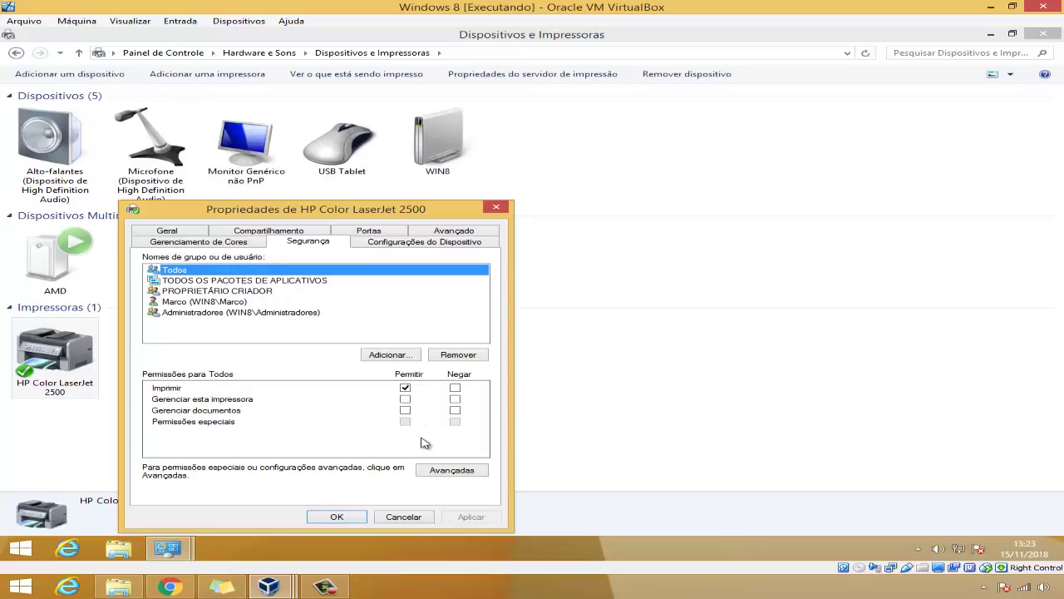
pyautogui.click(344, 517)
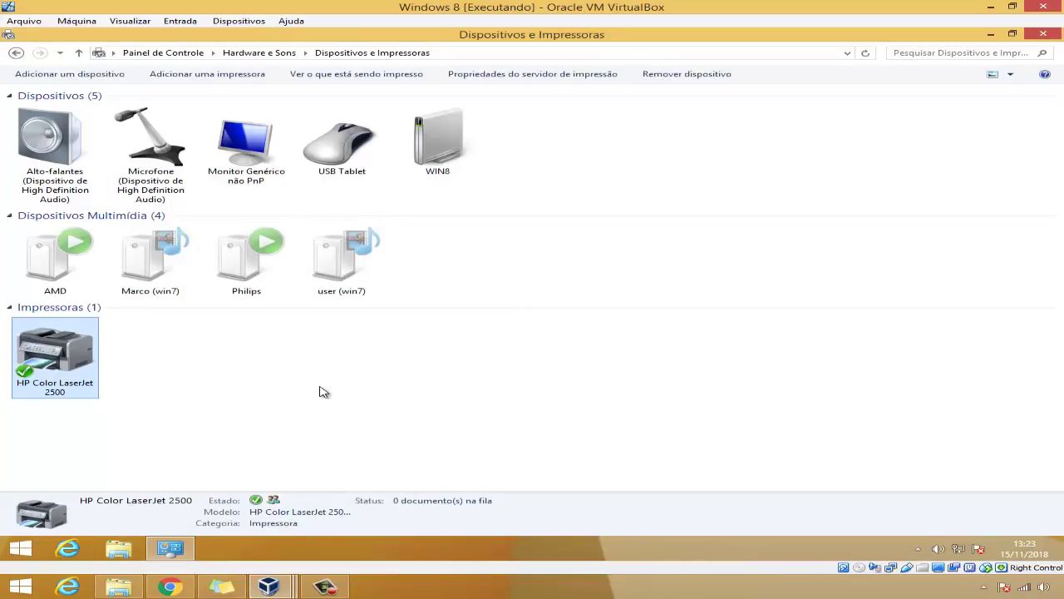
# Return to the Windows 10 clone and minimize its Dispositivos e Impressoras window.
pyautogui.moveTo(286, 587)
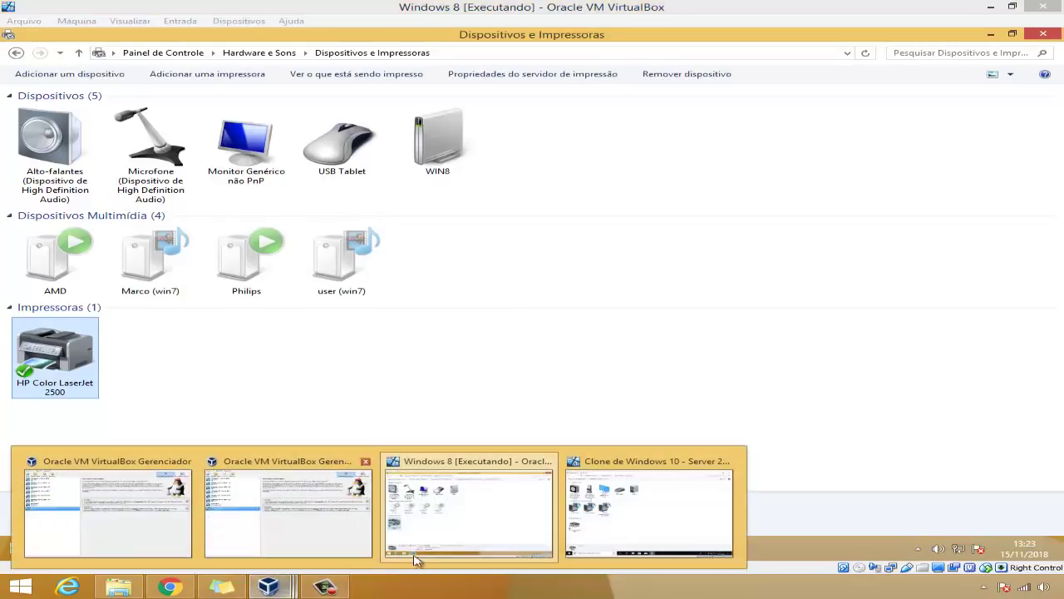
pyautogui.click(614, 518)
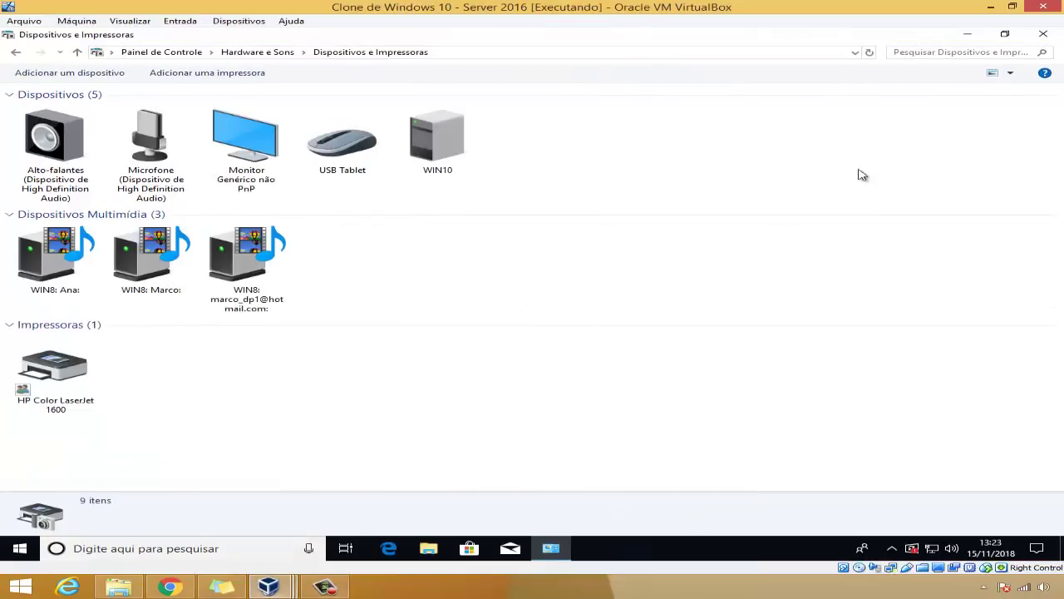
pyautogui.click(968, 34)
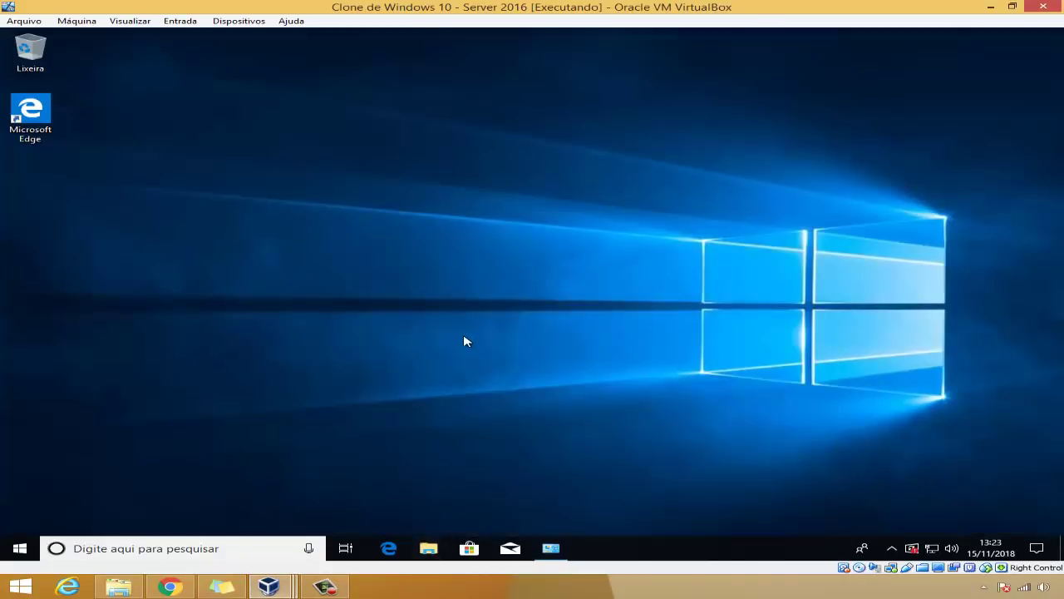
# Go to the network address \\192.168.6.50 in File Explorer and select the shared HP Color LaserJet 2500 printer.
pyautogui.click(528, 144)
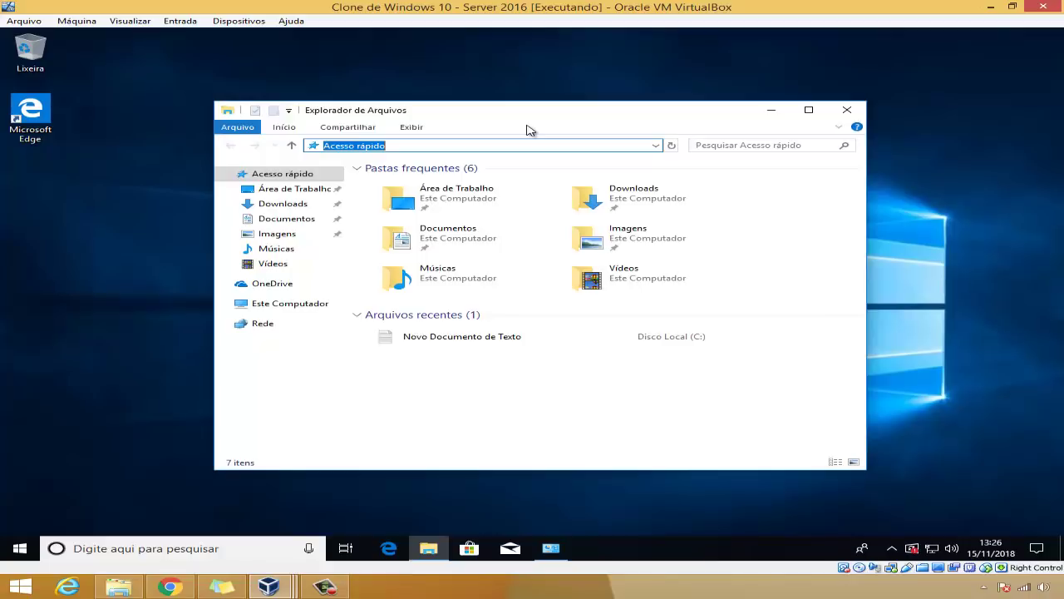
pyautogui.write('\\\\192.')
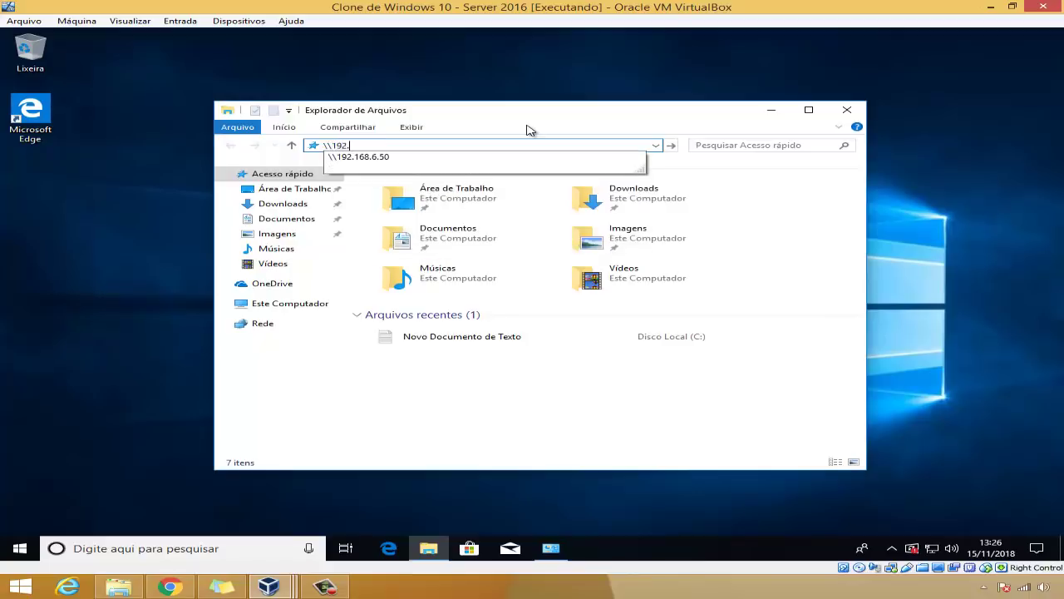
pyautogui.press('Down')
pyautogui.press('Return')
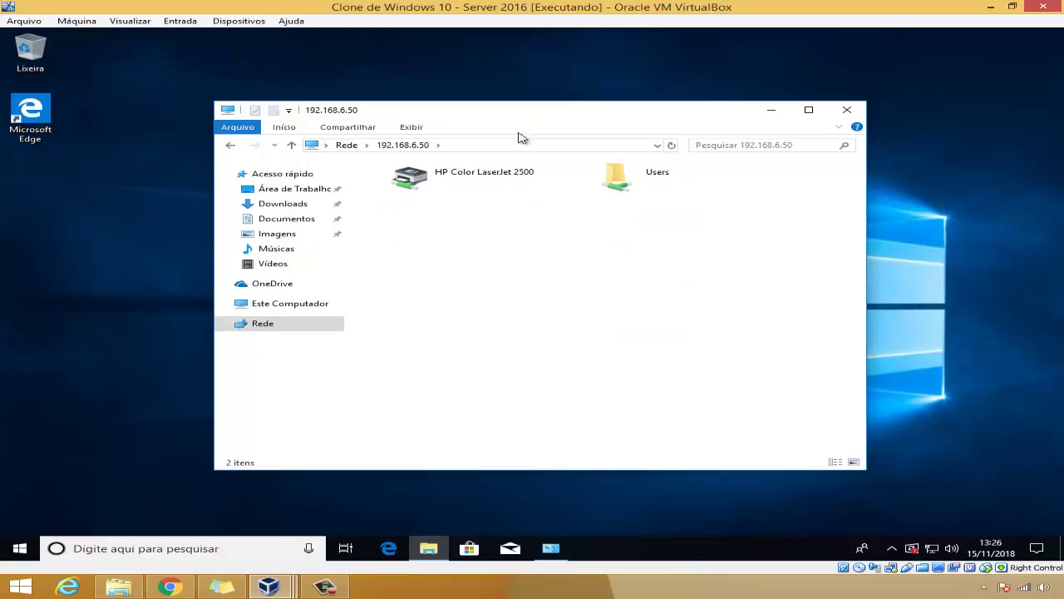
pyautogui.click(441, 185)
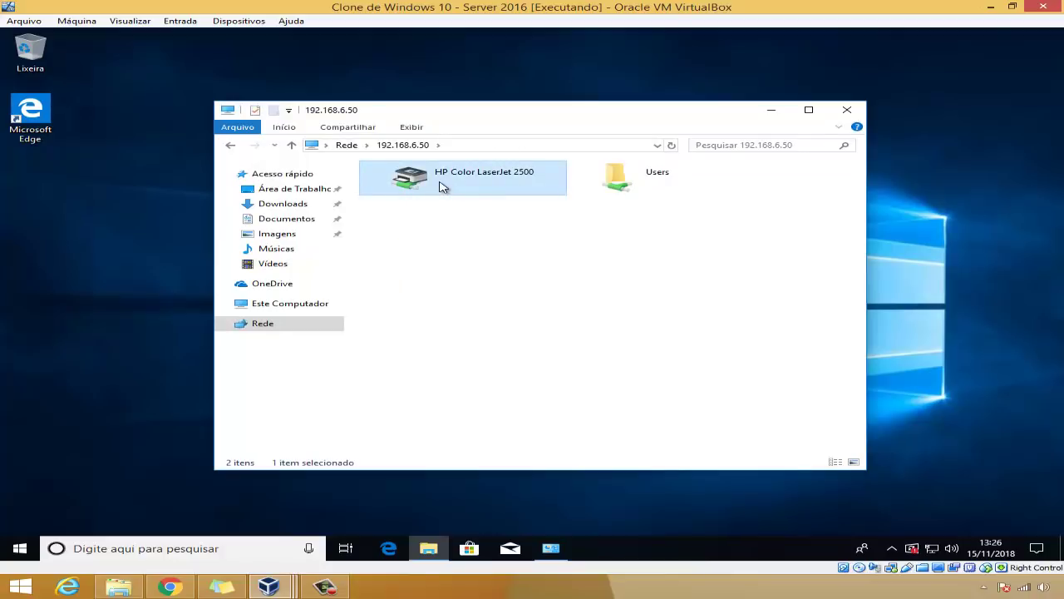
# Connect to the shared HP Color LaserJet 2500 and select the added network printer in Dispositivos e Impressoras.
pyautogui.rightClick(441, 183)
pyautogui.click(476, 205)
pyautogui.click(552, 549)
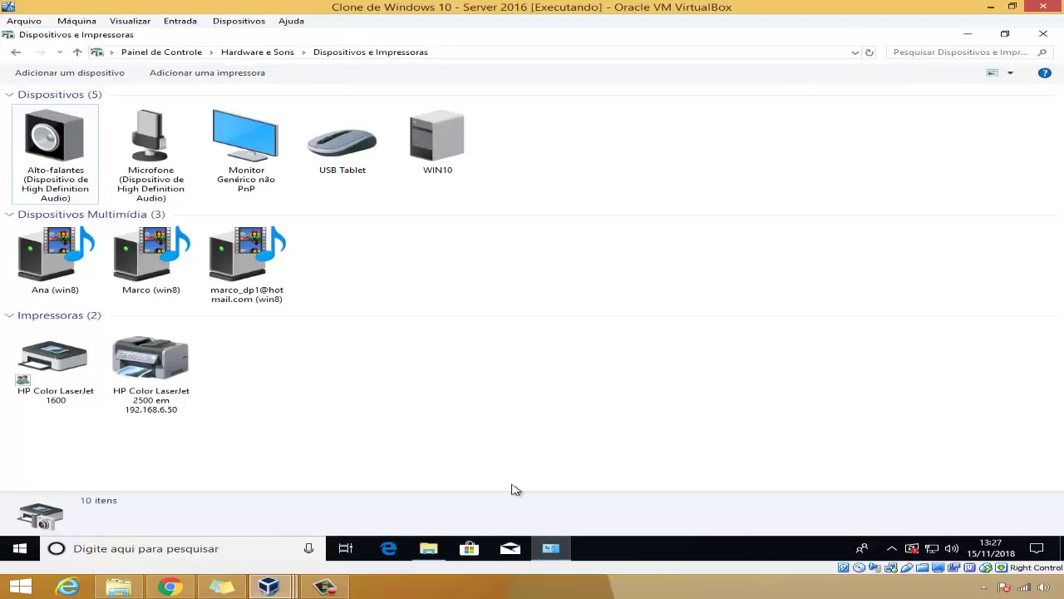
pyautogui.click(185, 400)
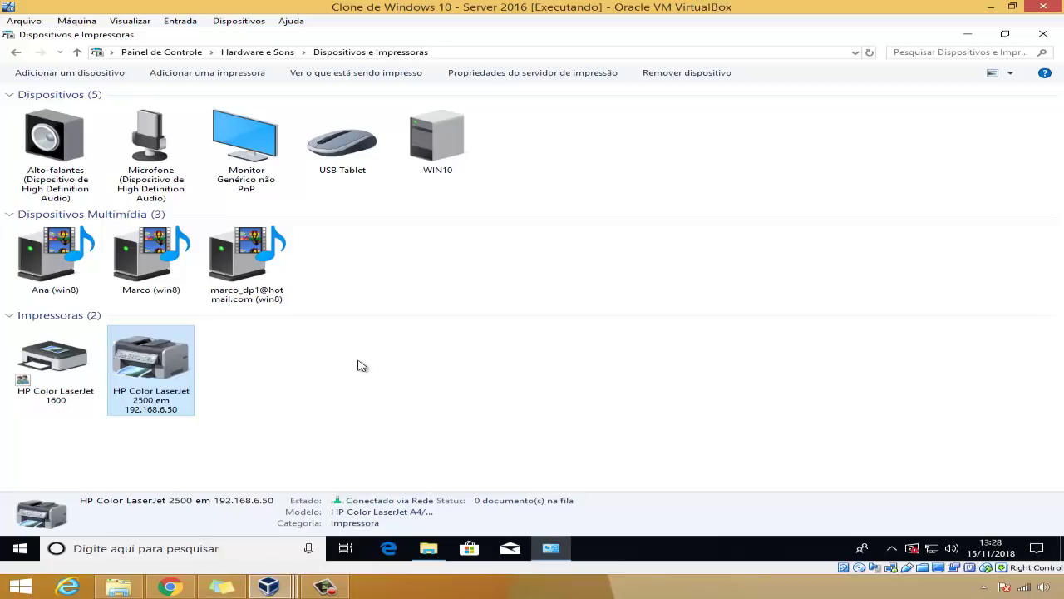
# Review the sharing settings and security permissions of the local HP Color LaserJet 1600, and close its printer properties.
pyautogui.click(79, 368)
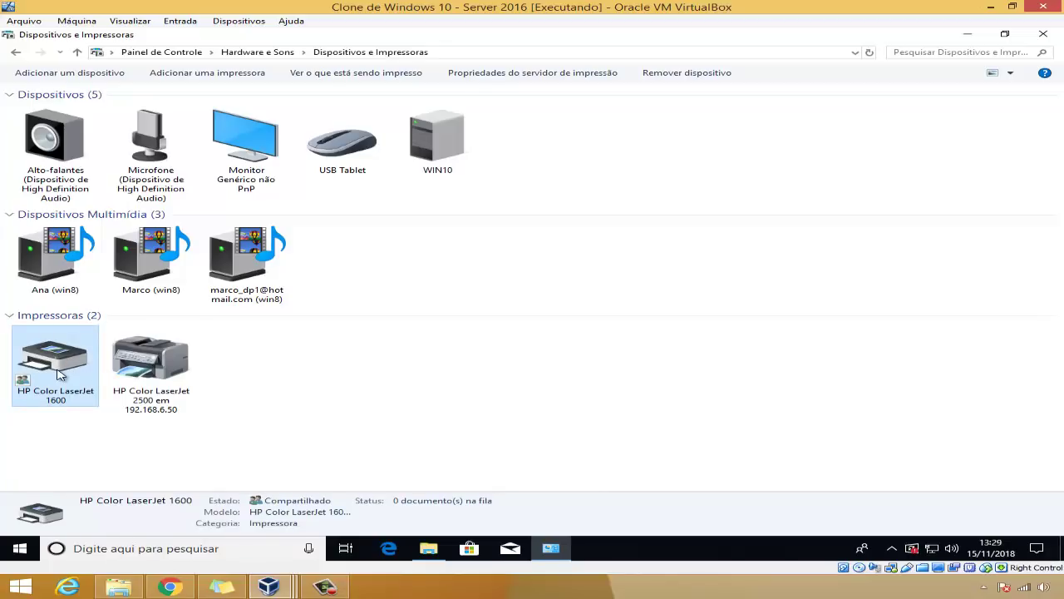
pyautogui.rightClick(59, 370)
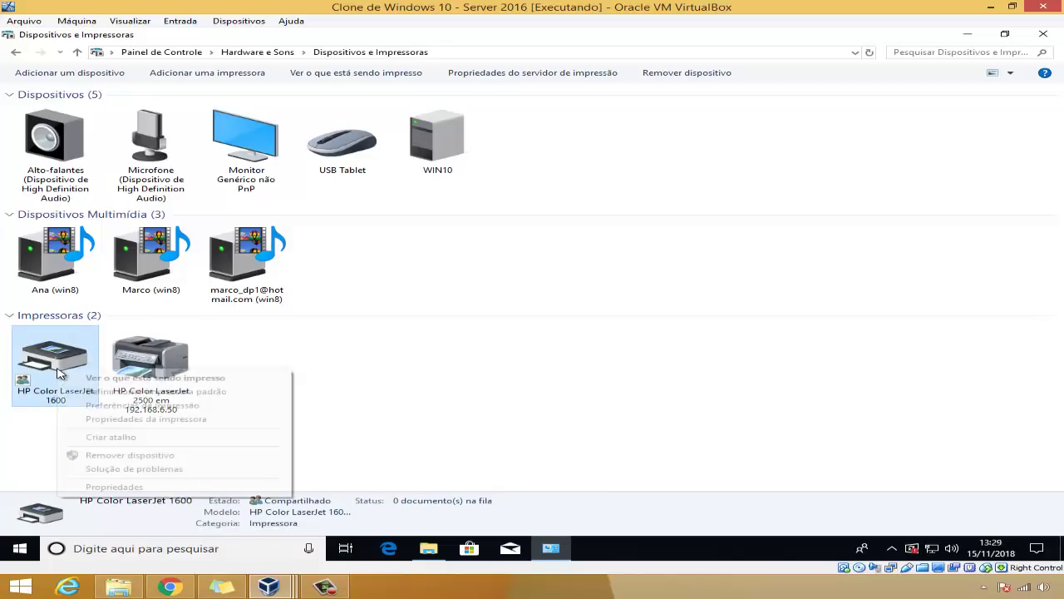
pyautogui.click(93, 419)
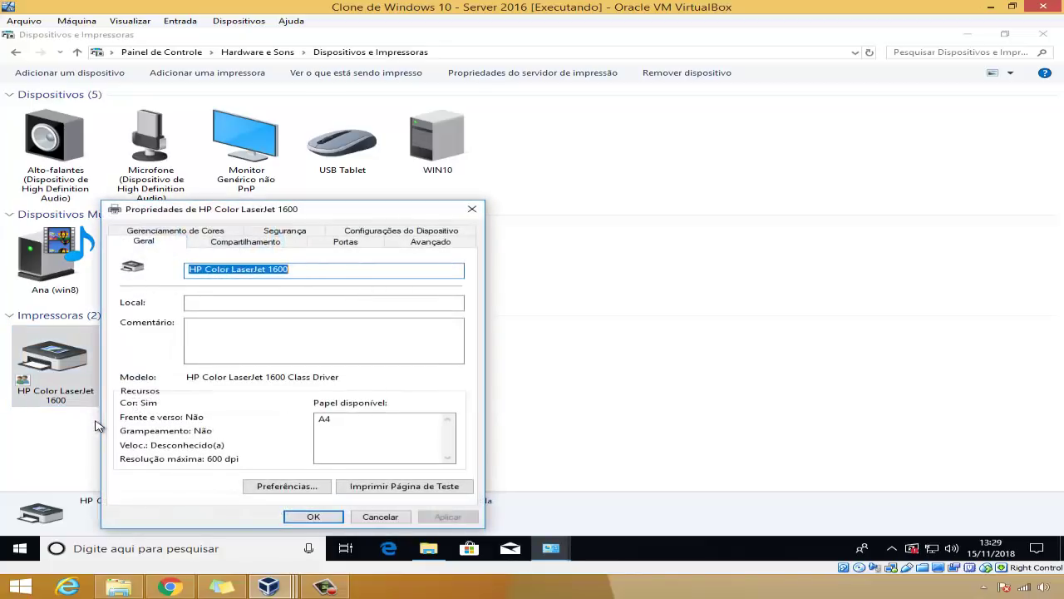
pyautogui.click(240, 247)
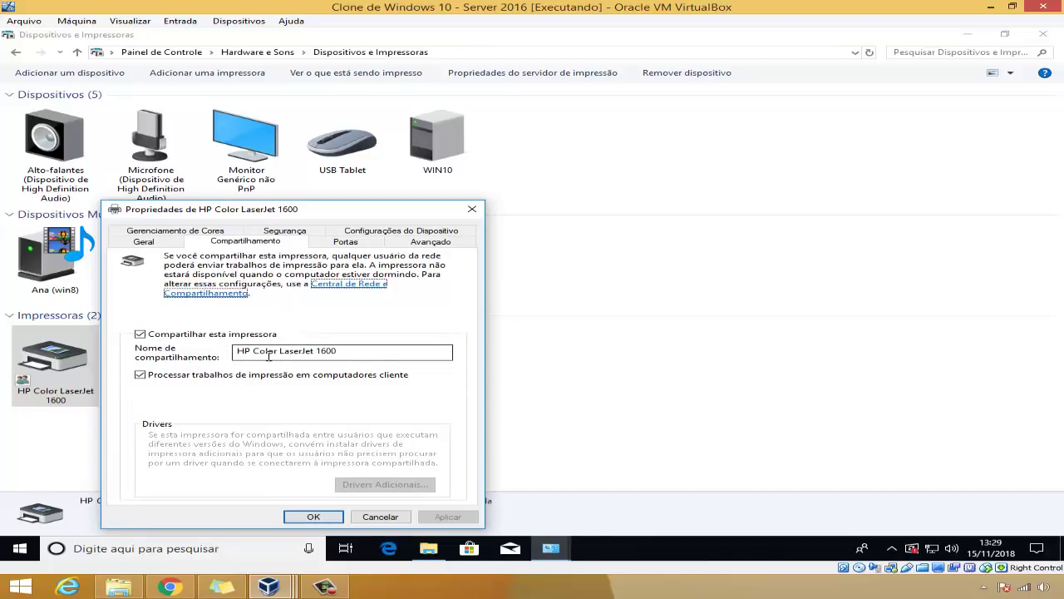
pyautogui.click(285, 232)
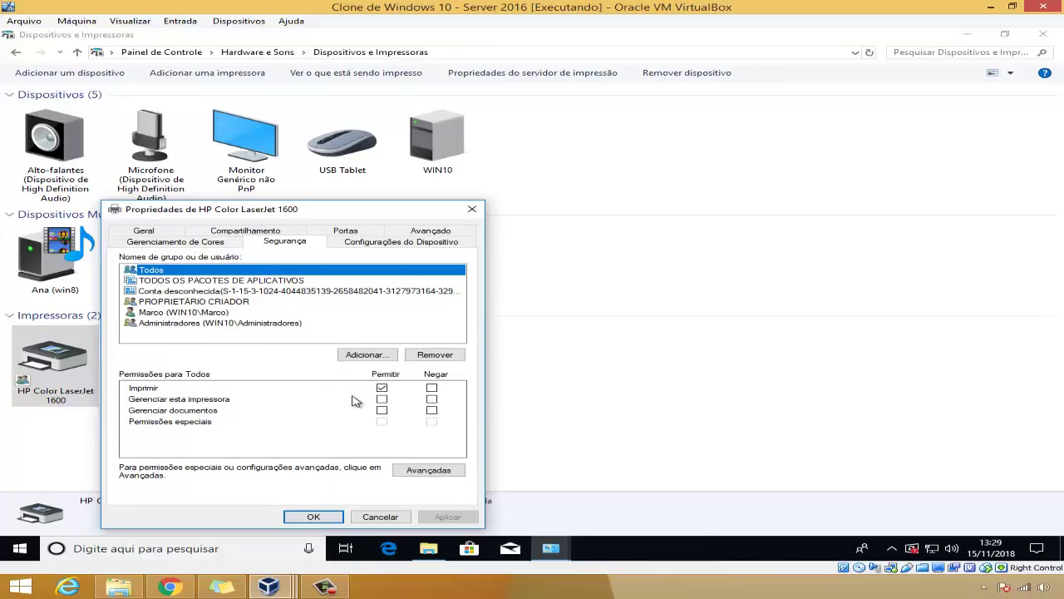
pyautogui.click(313, 516)
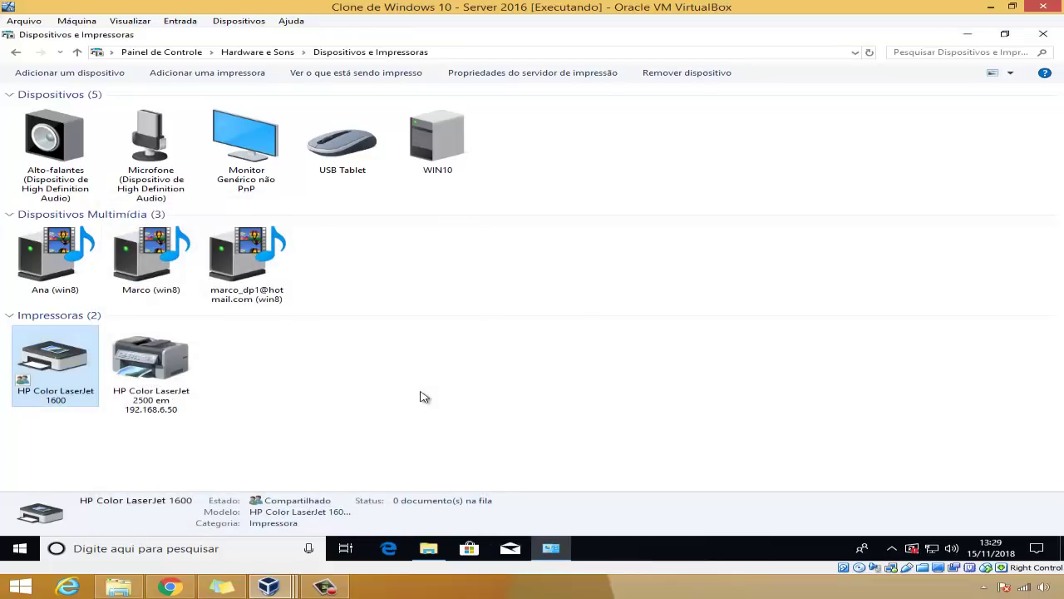
# Switch to the Windows 8 virtual machine and minimize its Dispositivos e Impressoras window.
pyautogui.click(279, 589)
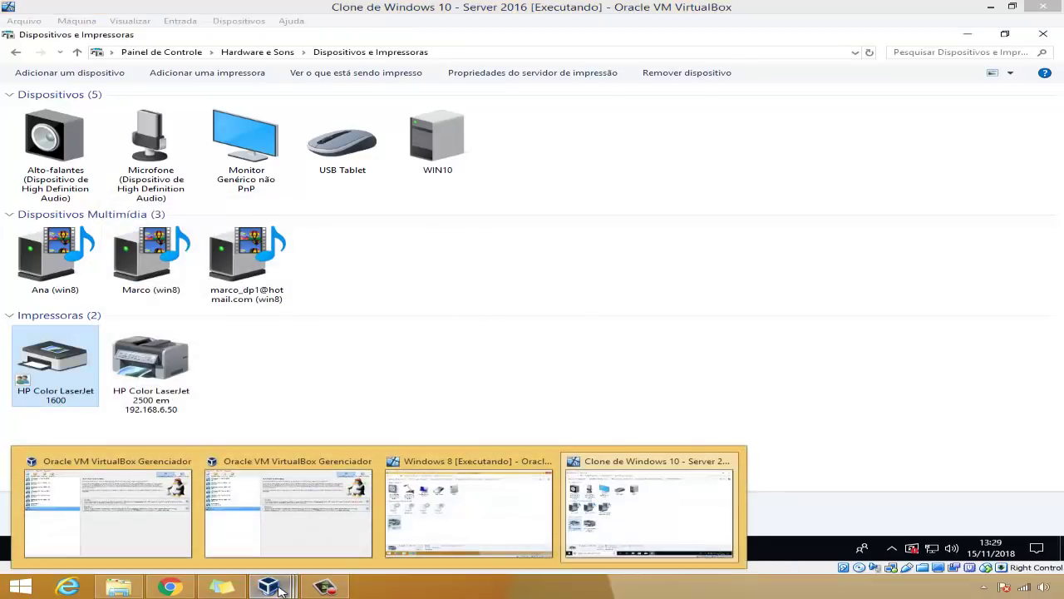
pyautogui.click(446, 524)
pyautogui.click(374, 375)
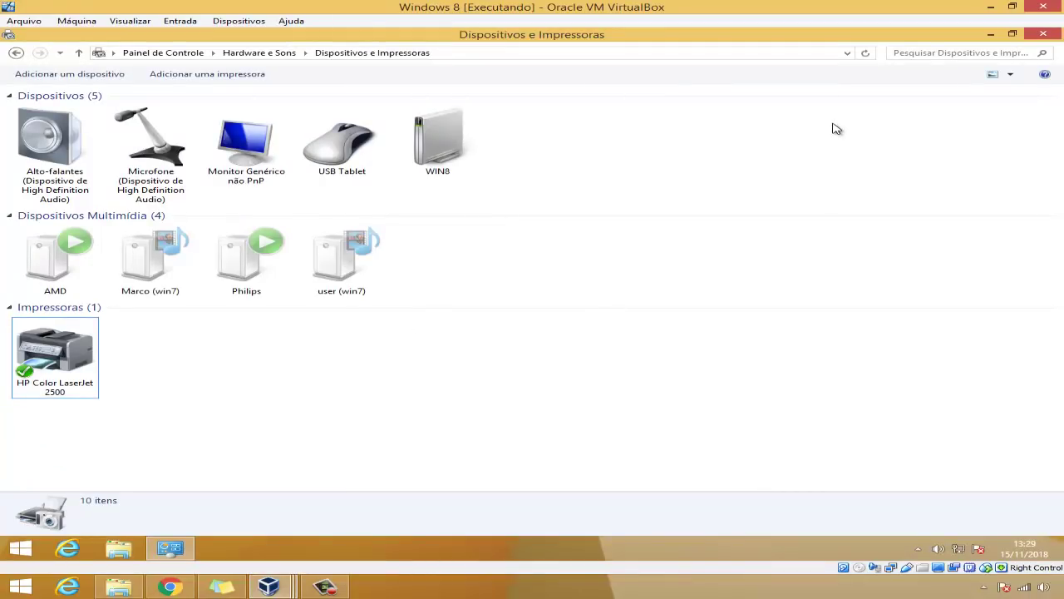
pyautogui.click(991, 35)
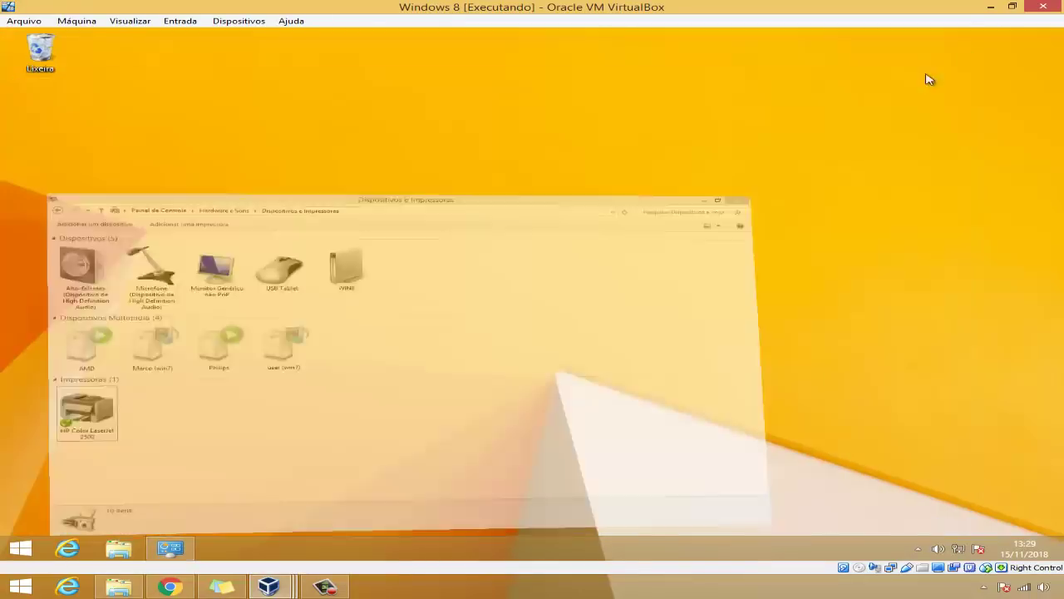
# Open File Explorer and go to the network address \\win10.
pyautogui.click(129, 545)
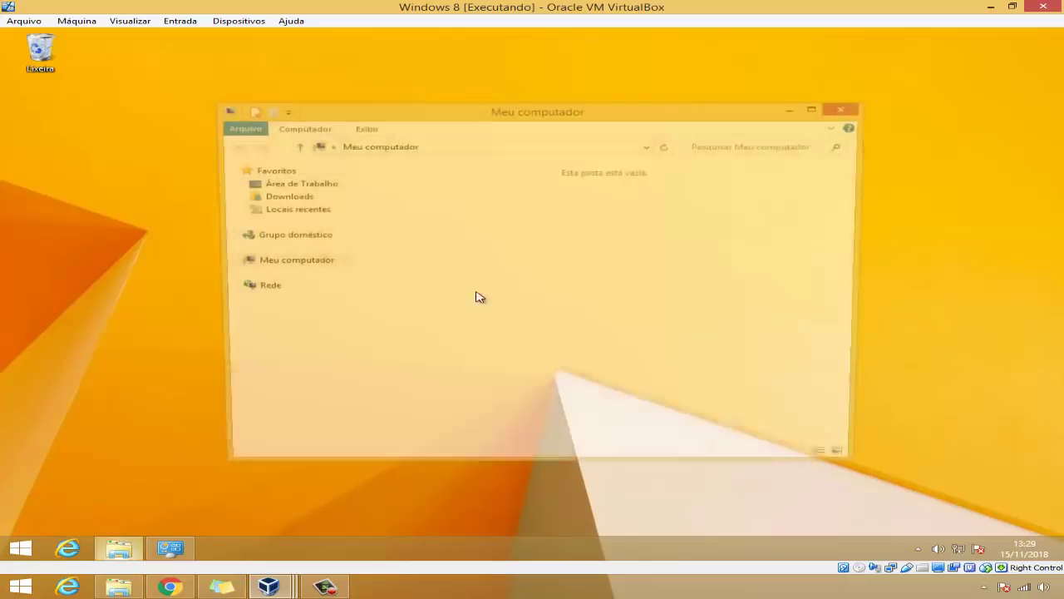
pyautogui.click(553, 149)
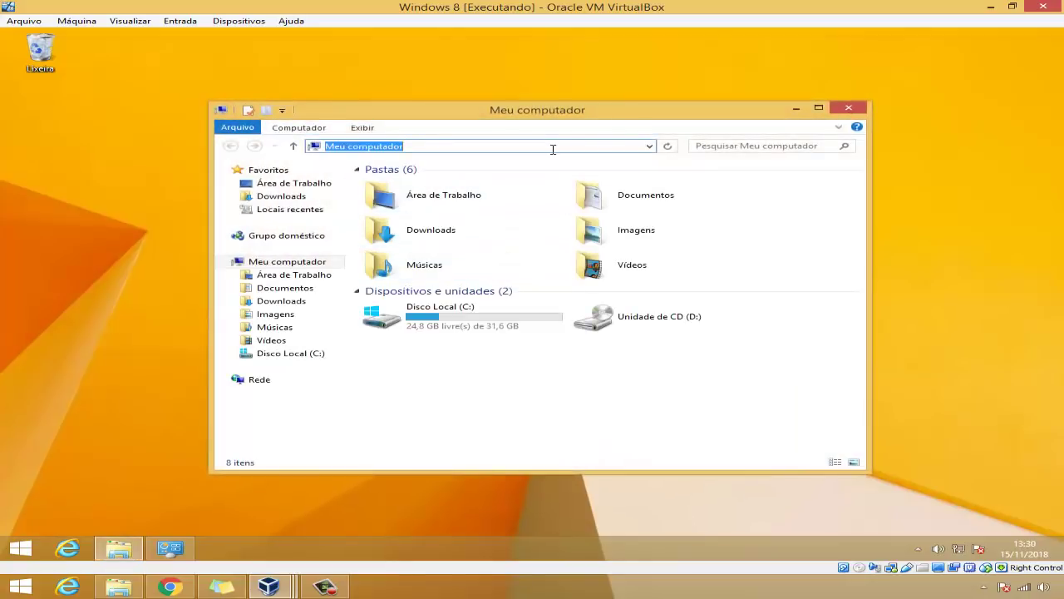
pyautogui.write('\\\\wi')
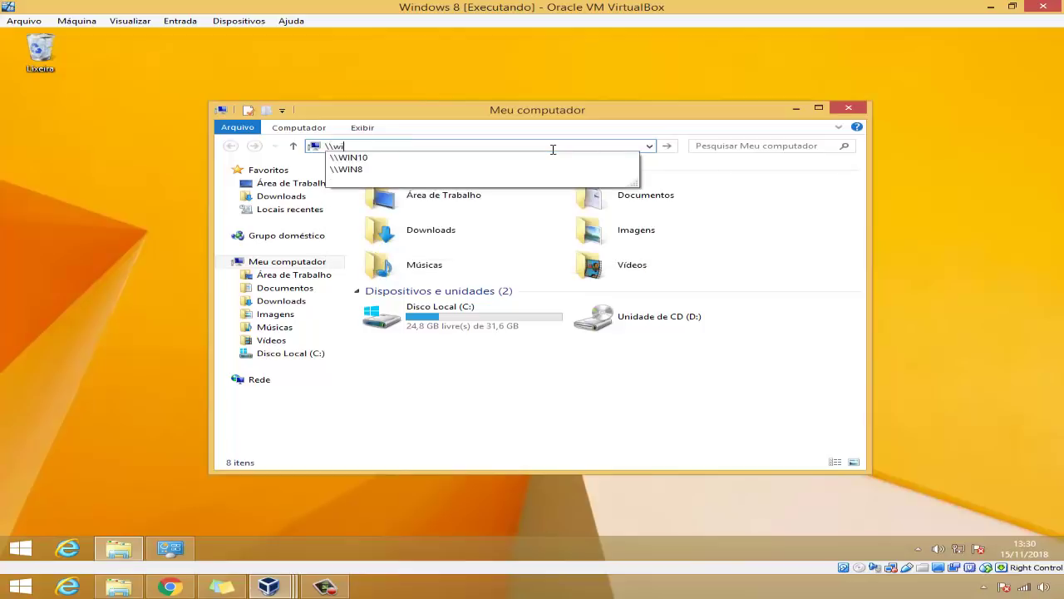
pyautogui.write('n10')
pyautogui.press('Return')
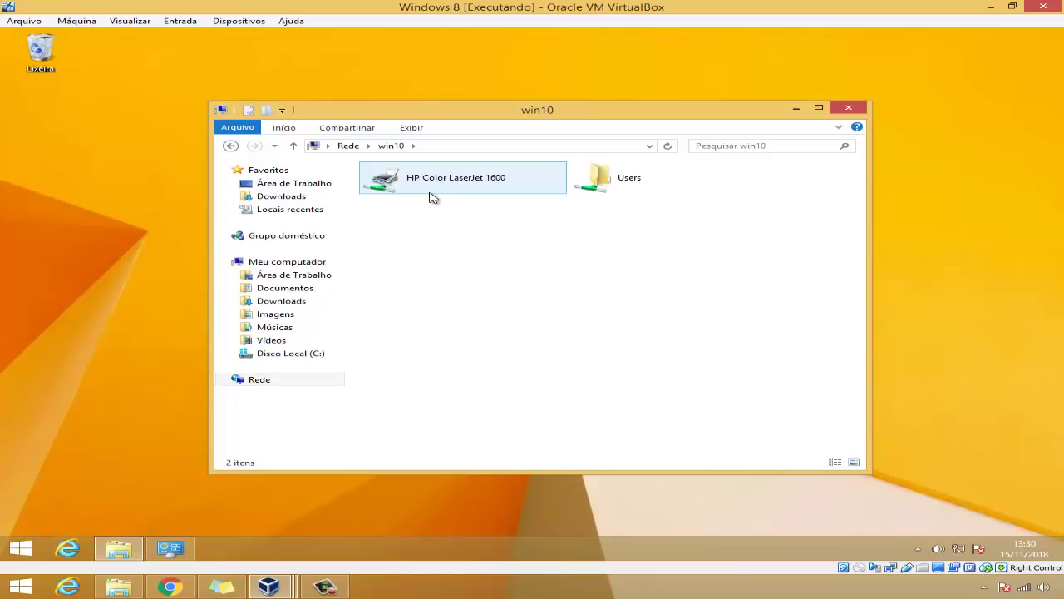
# Connect to the shared HP Color LaserJet 1600 and select the added network printer in Dispositivos e Impressoras.
pyautogui.rightClick(434, 181)
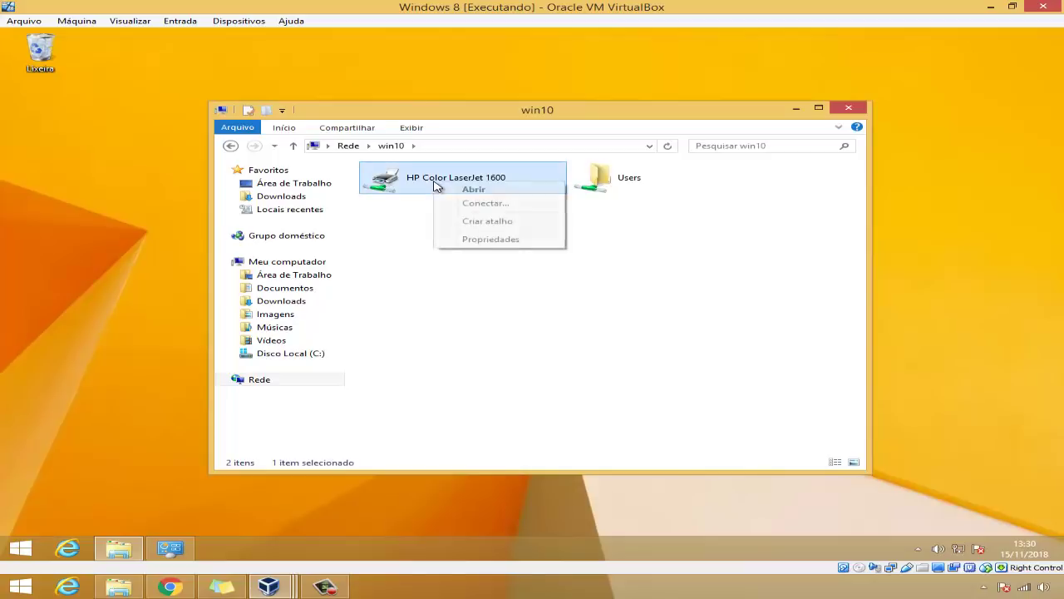
pyautogui.click(457, 204)
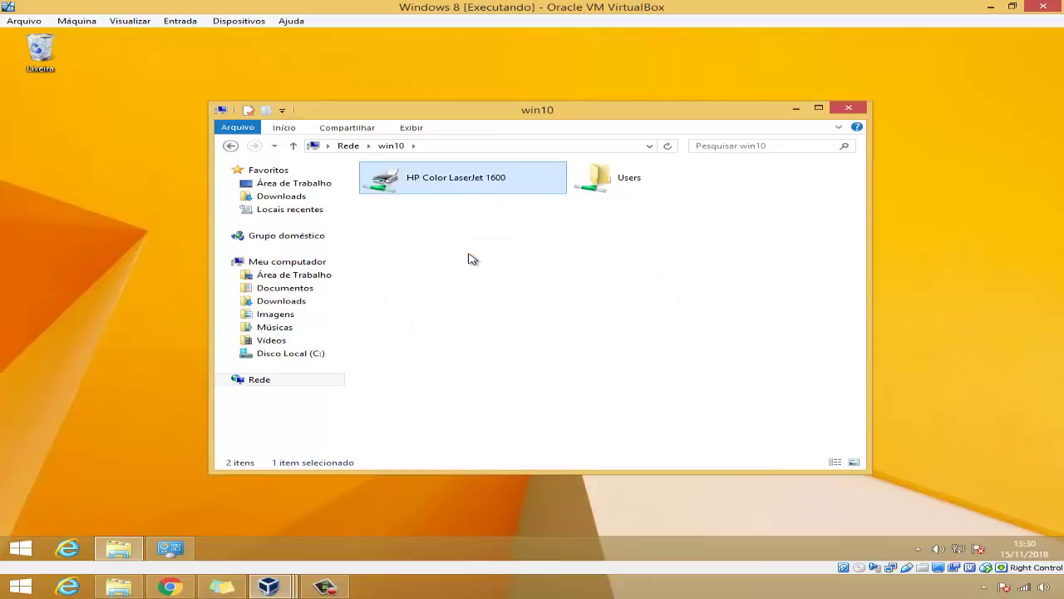
pyautogui.click(168, 548)
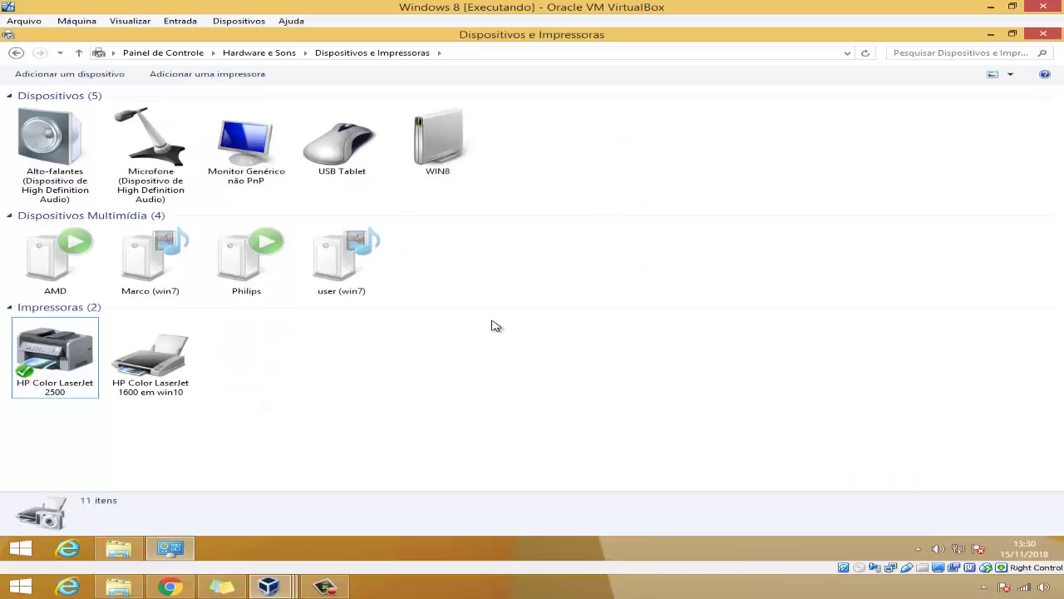
pyautogui.click(182, 361)
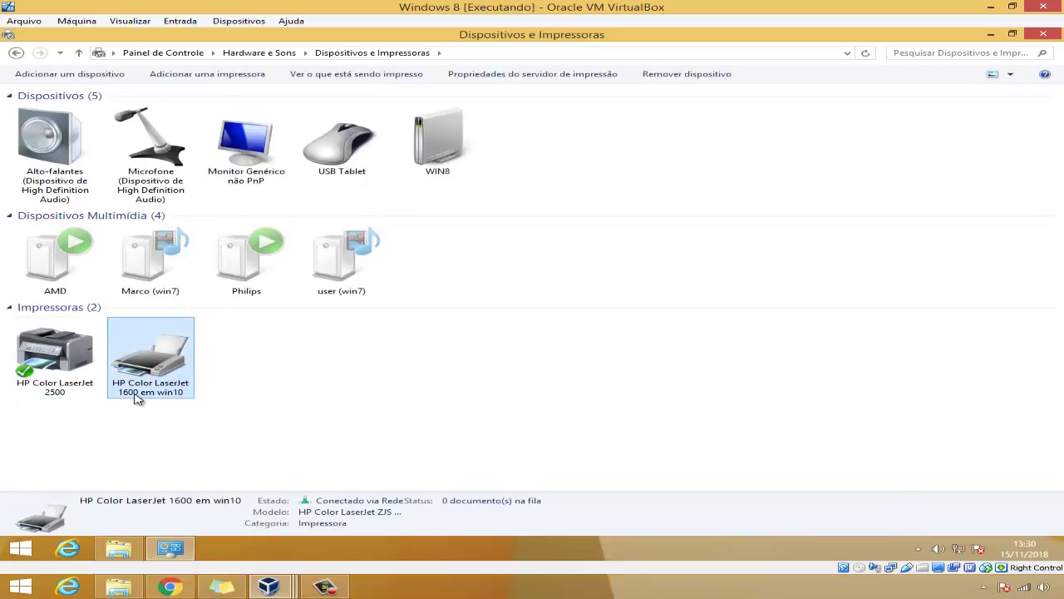